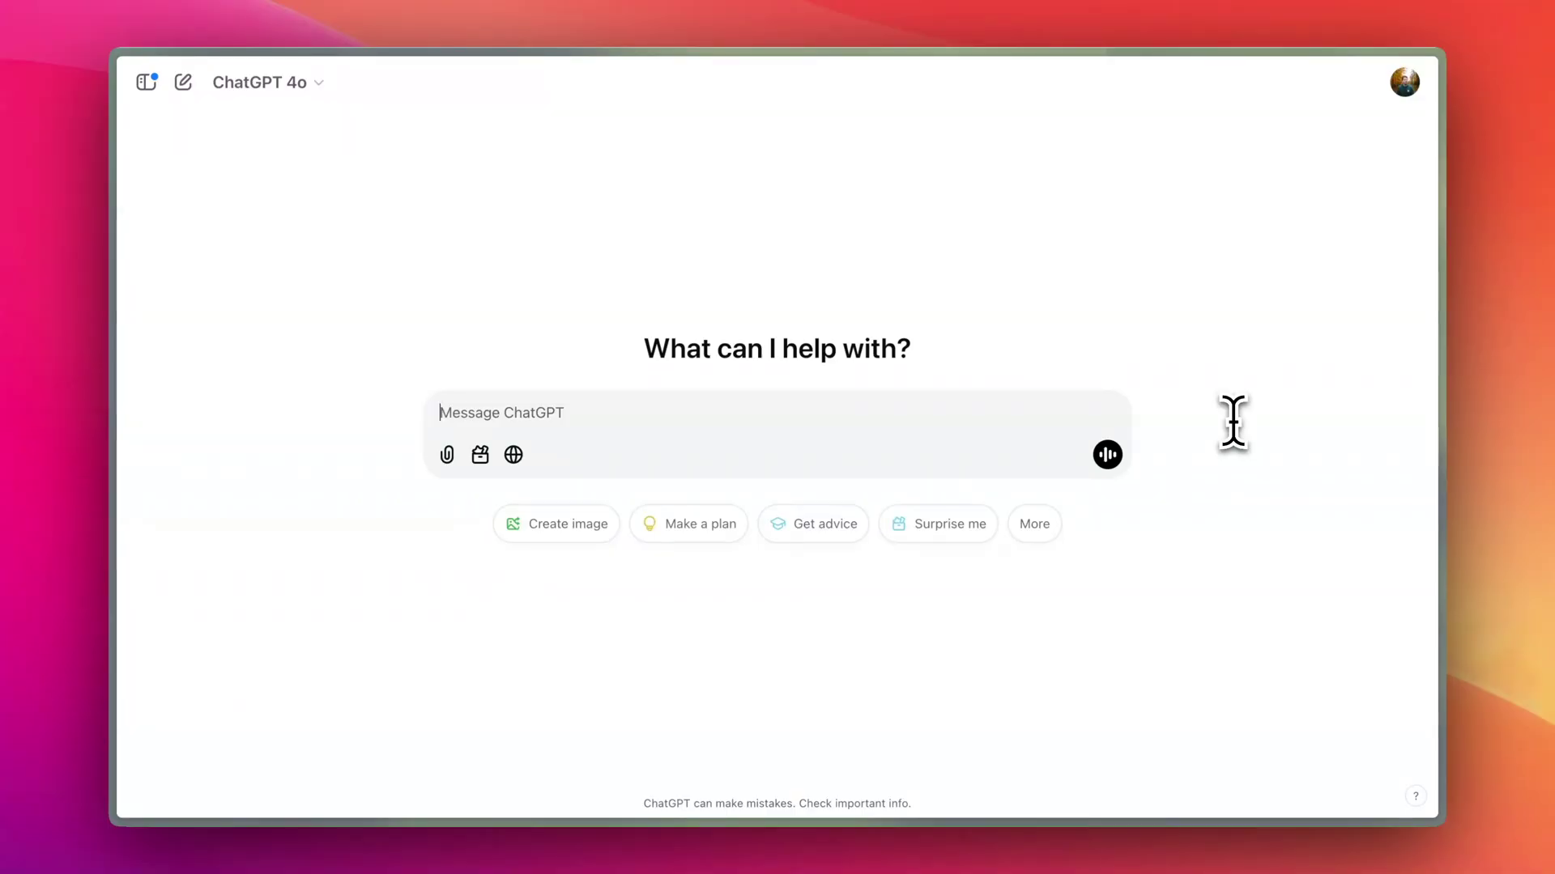
Paste the prompt 'Write 2 paragraphs about what is a primary keyword in SEO' into ChatGPT.
text(Write 2 paragraphs about what is a primary keyword in SEO)
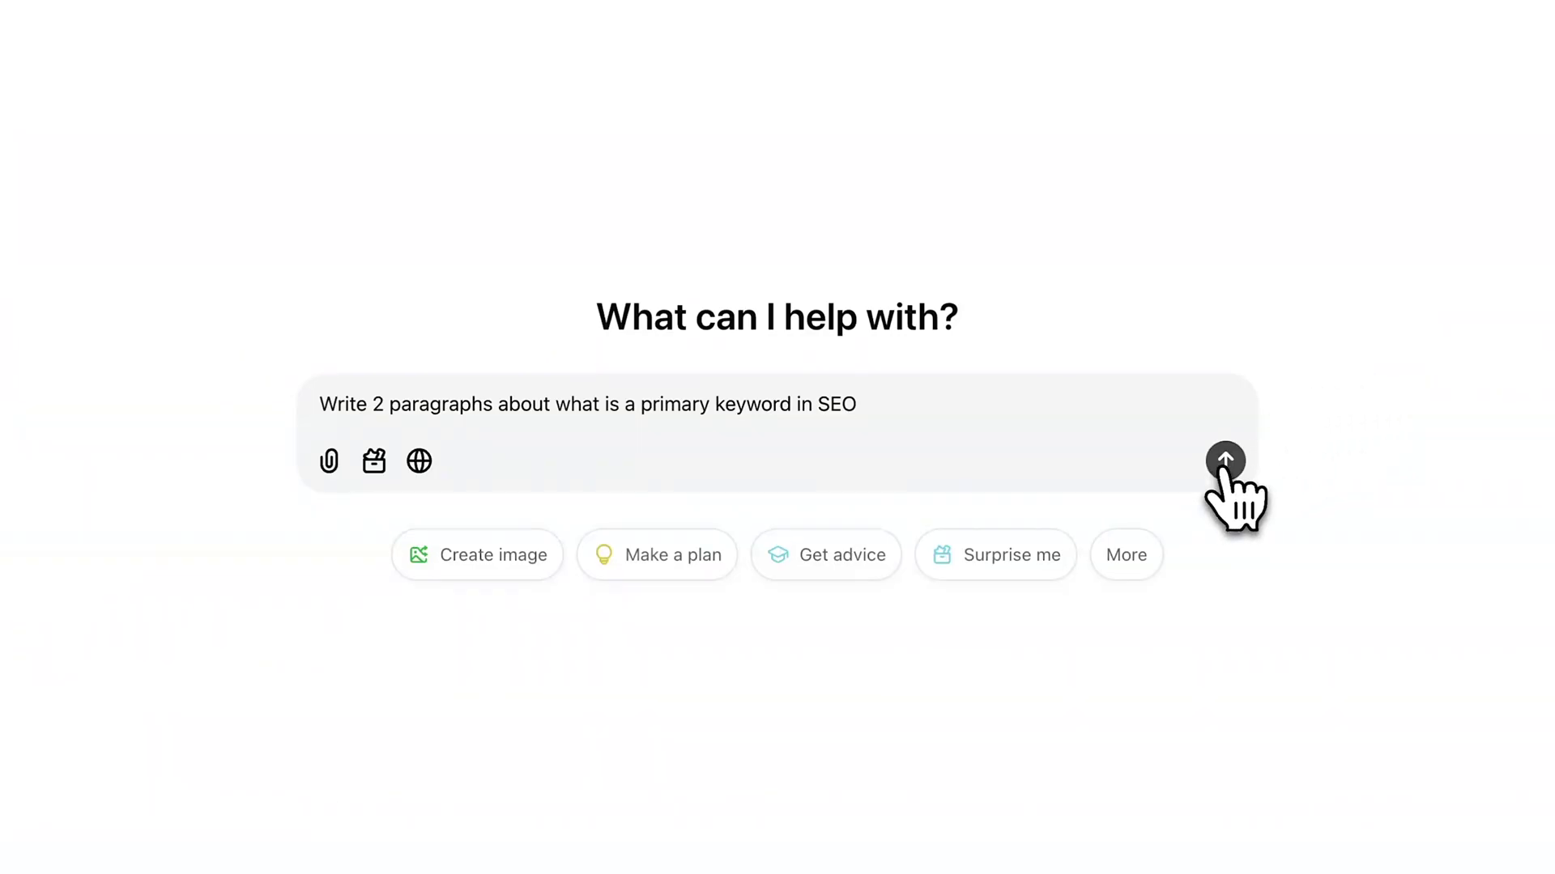
Send the primary-keyword prompt and select both paragraphs of the reply.
click(1227, 460)
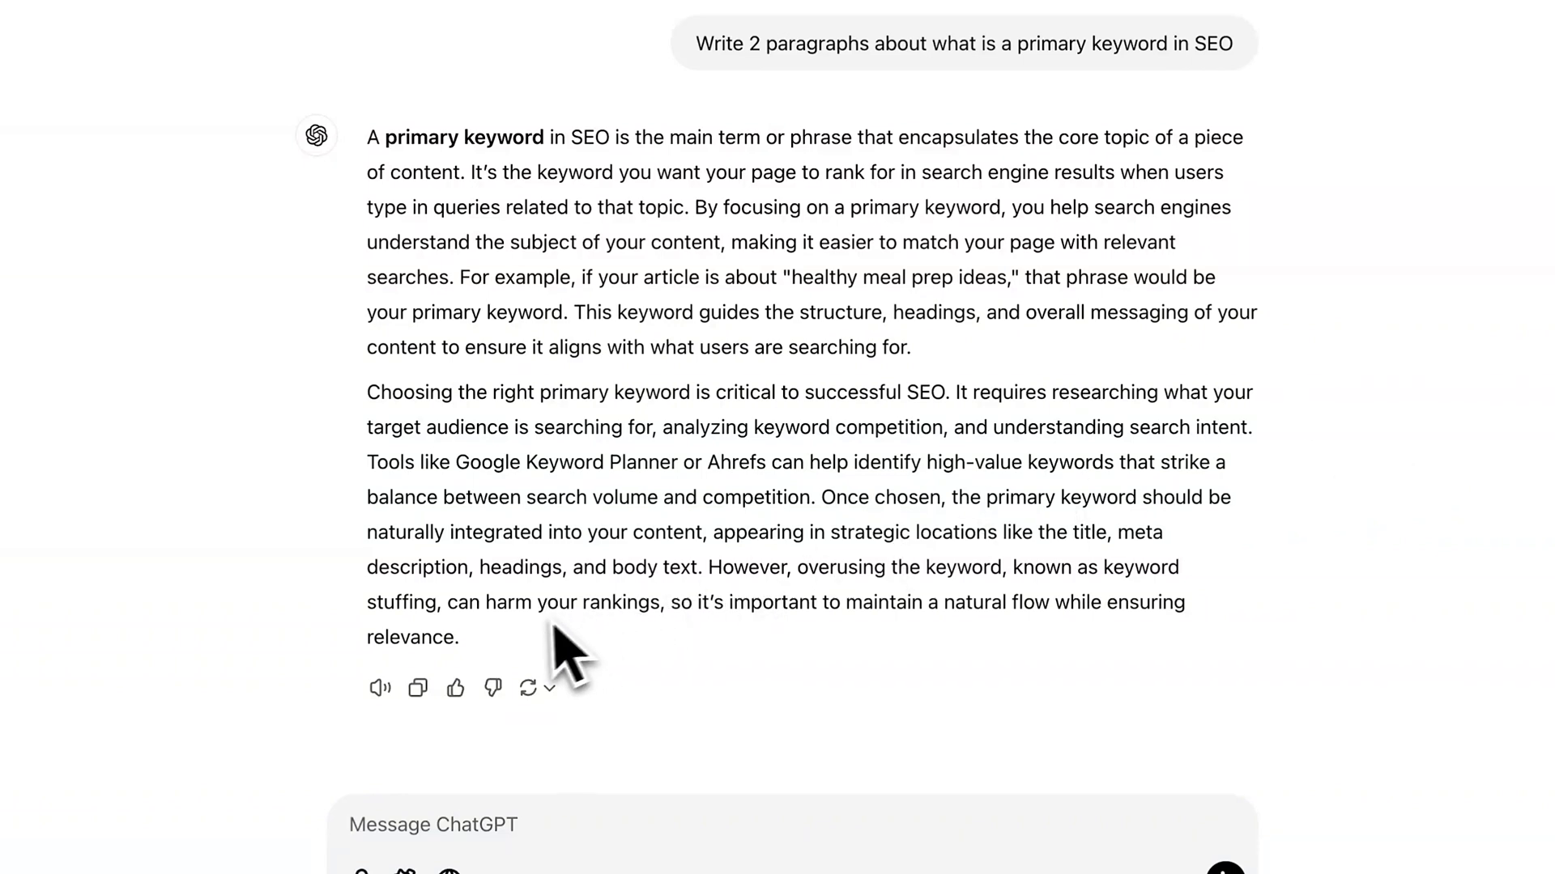
drag(549, 630, 366, 134)
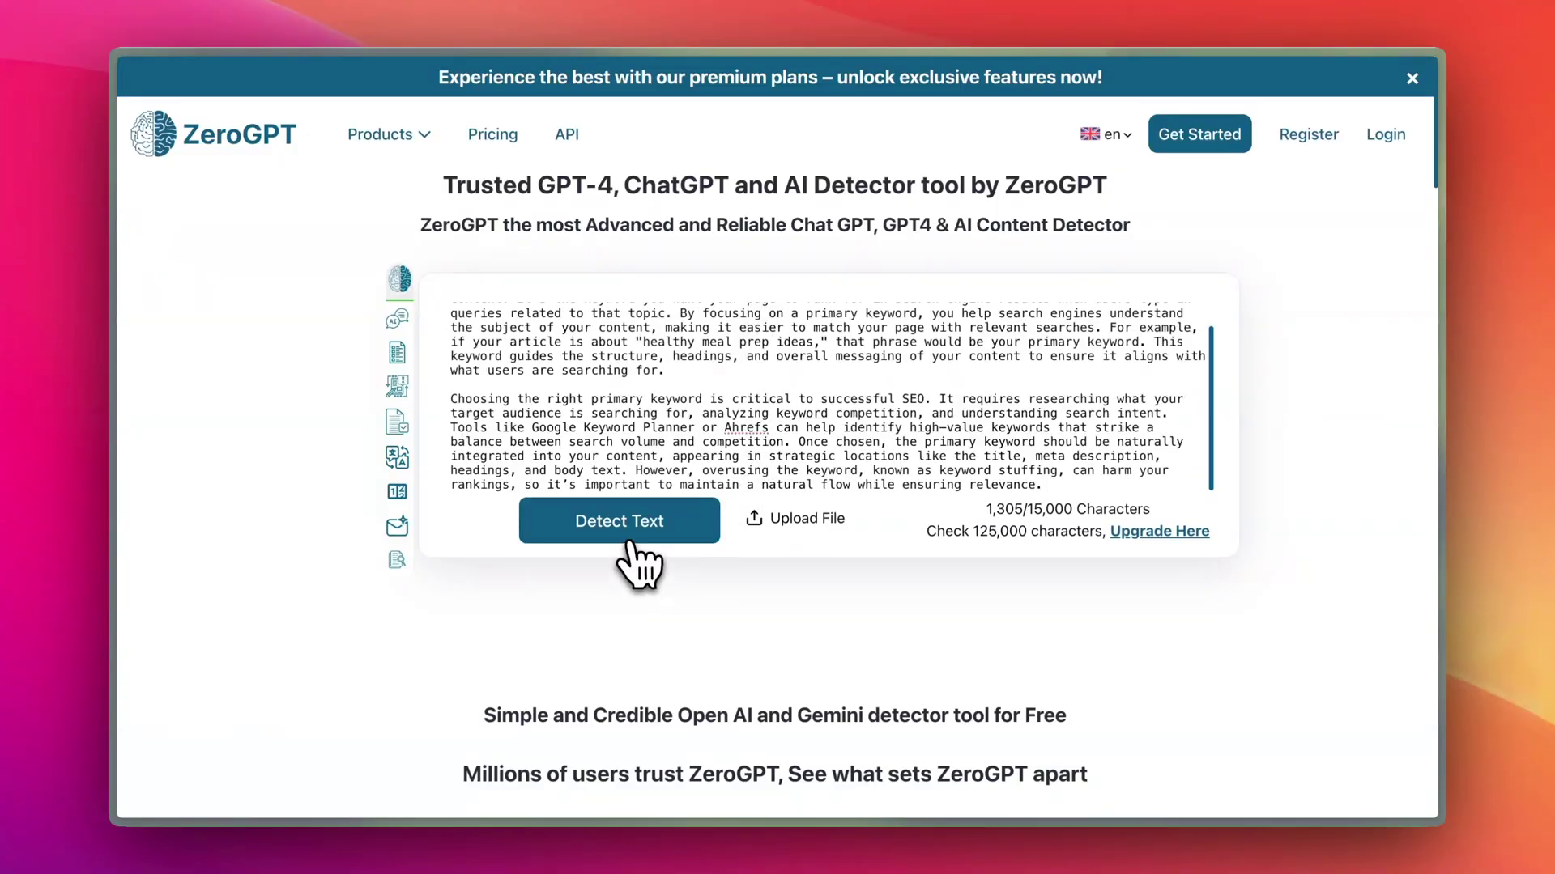
Run ZeroGPT detection on the pasted paragraphs and view the 100% AI GPT result.
click(637, 558)
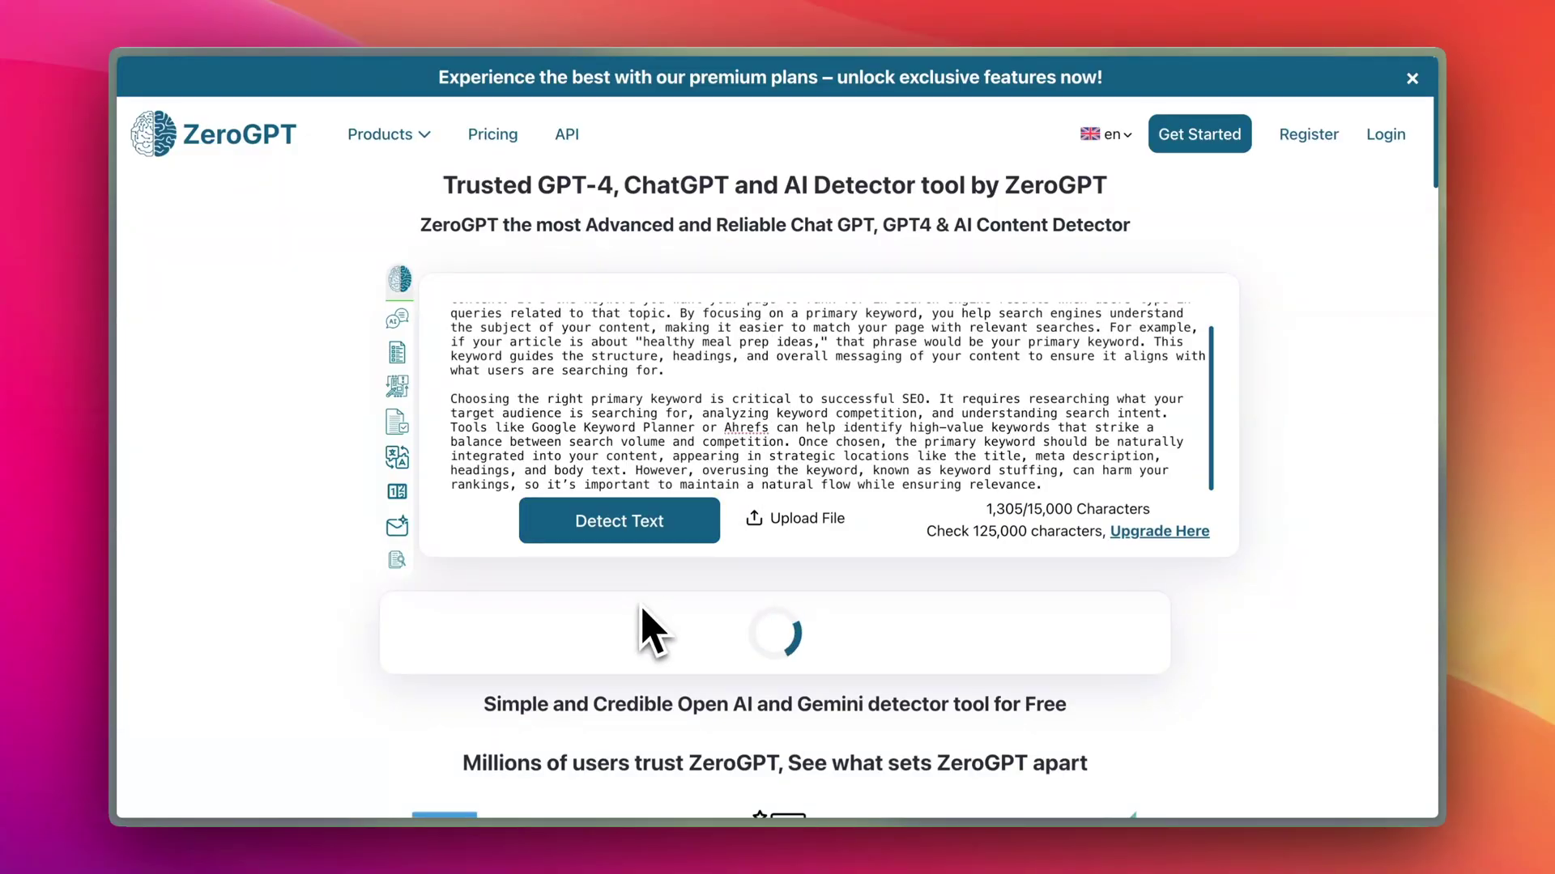
scroll(819, 590, down, 3)
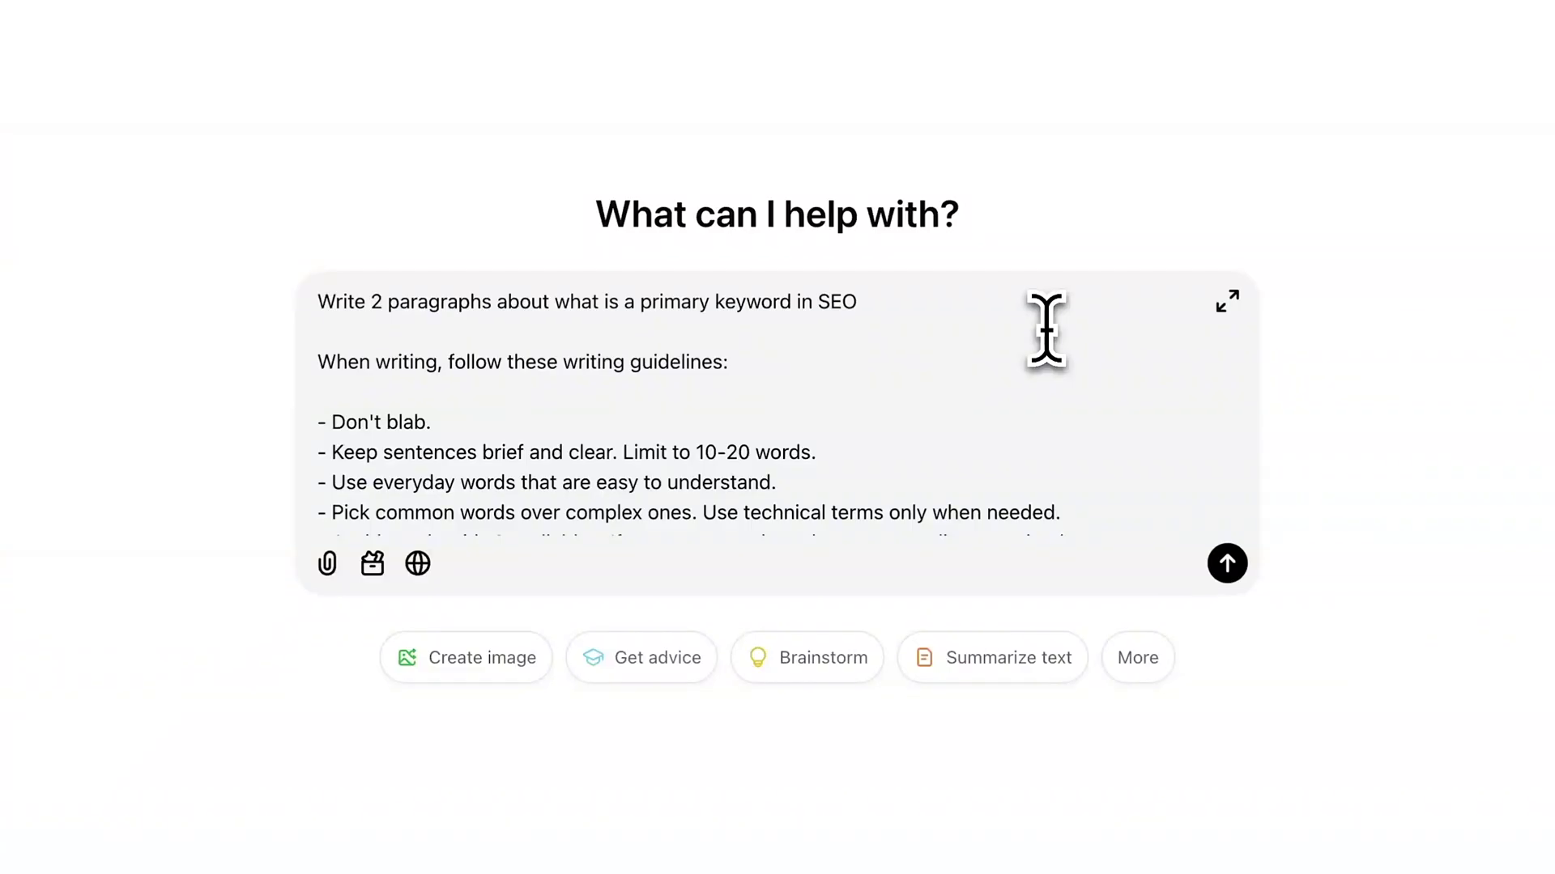
click(490, 423)
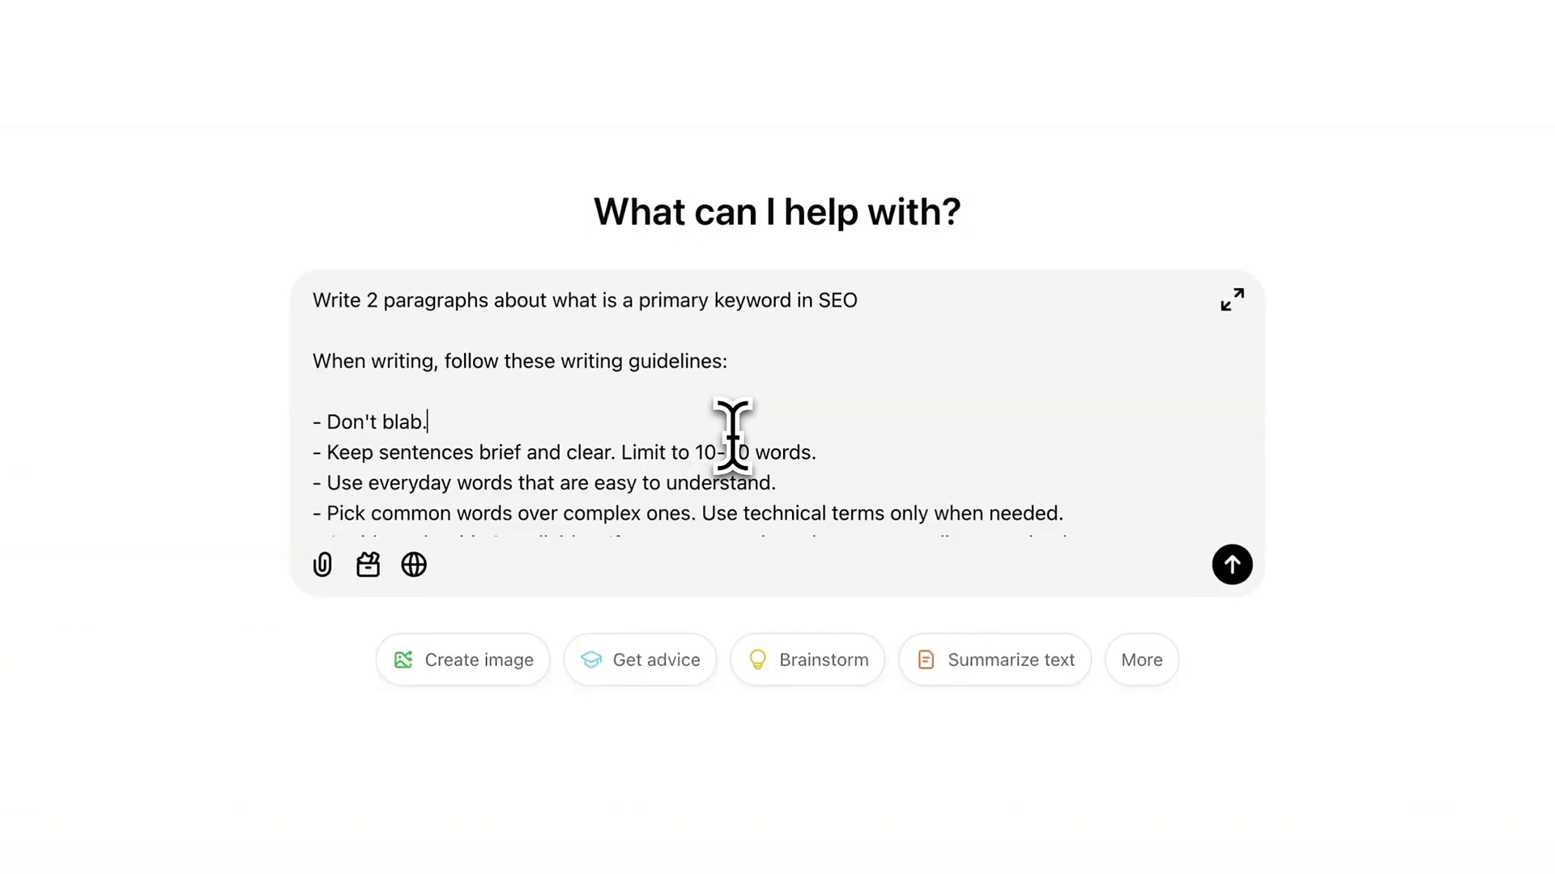
drag(816, 452, 388, 459)
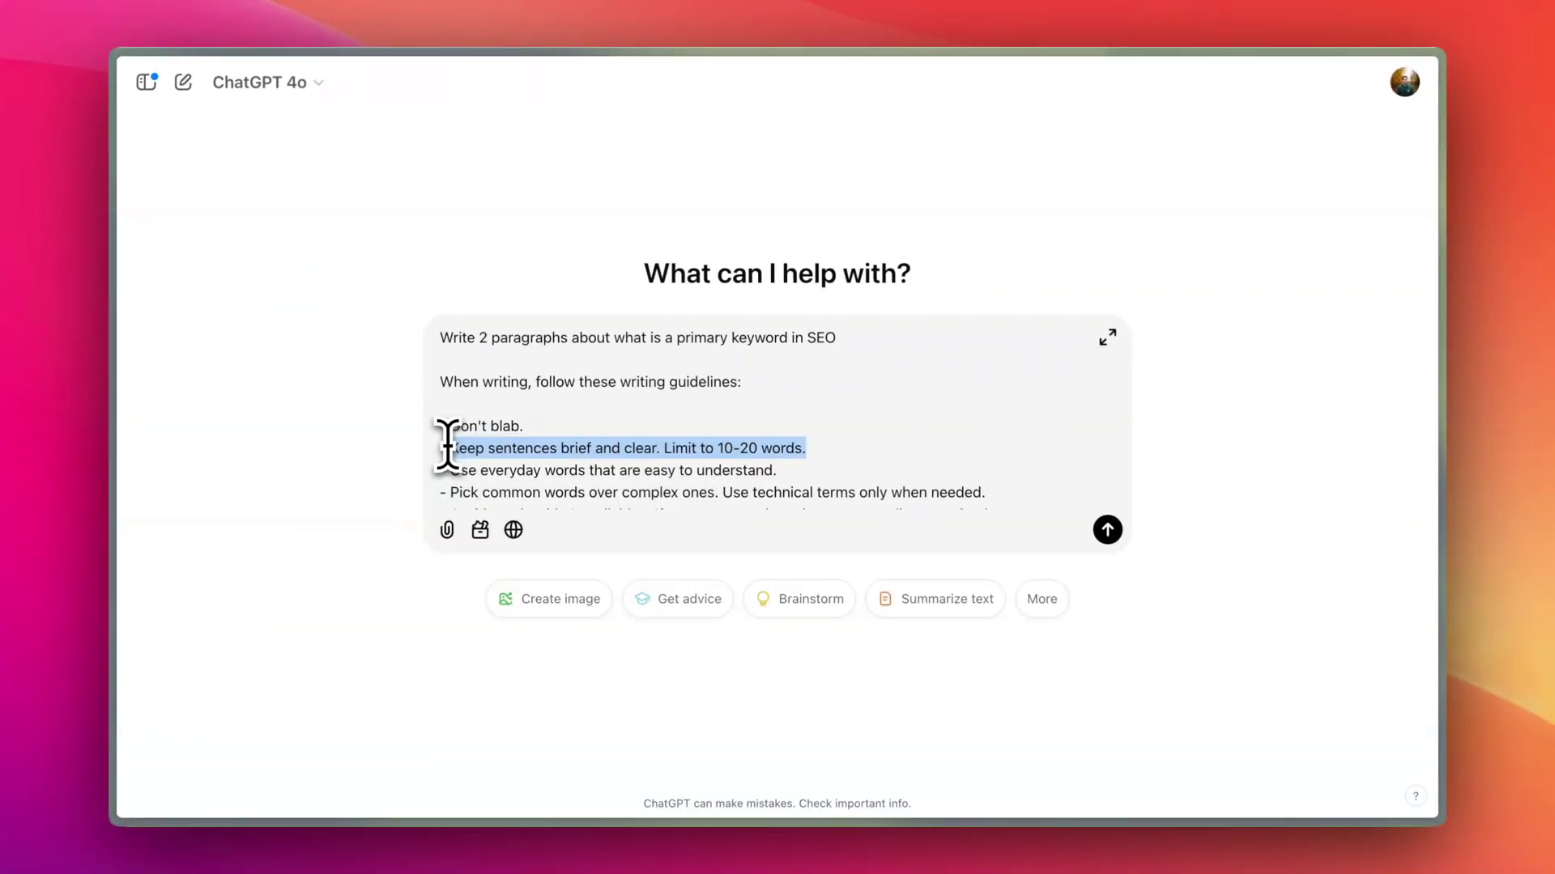
click(739, 433)
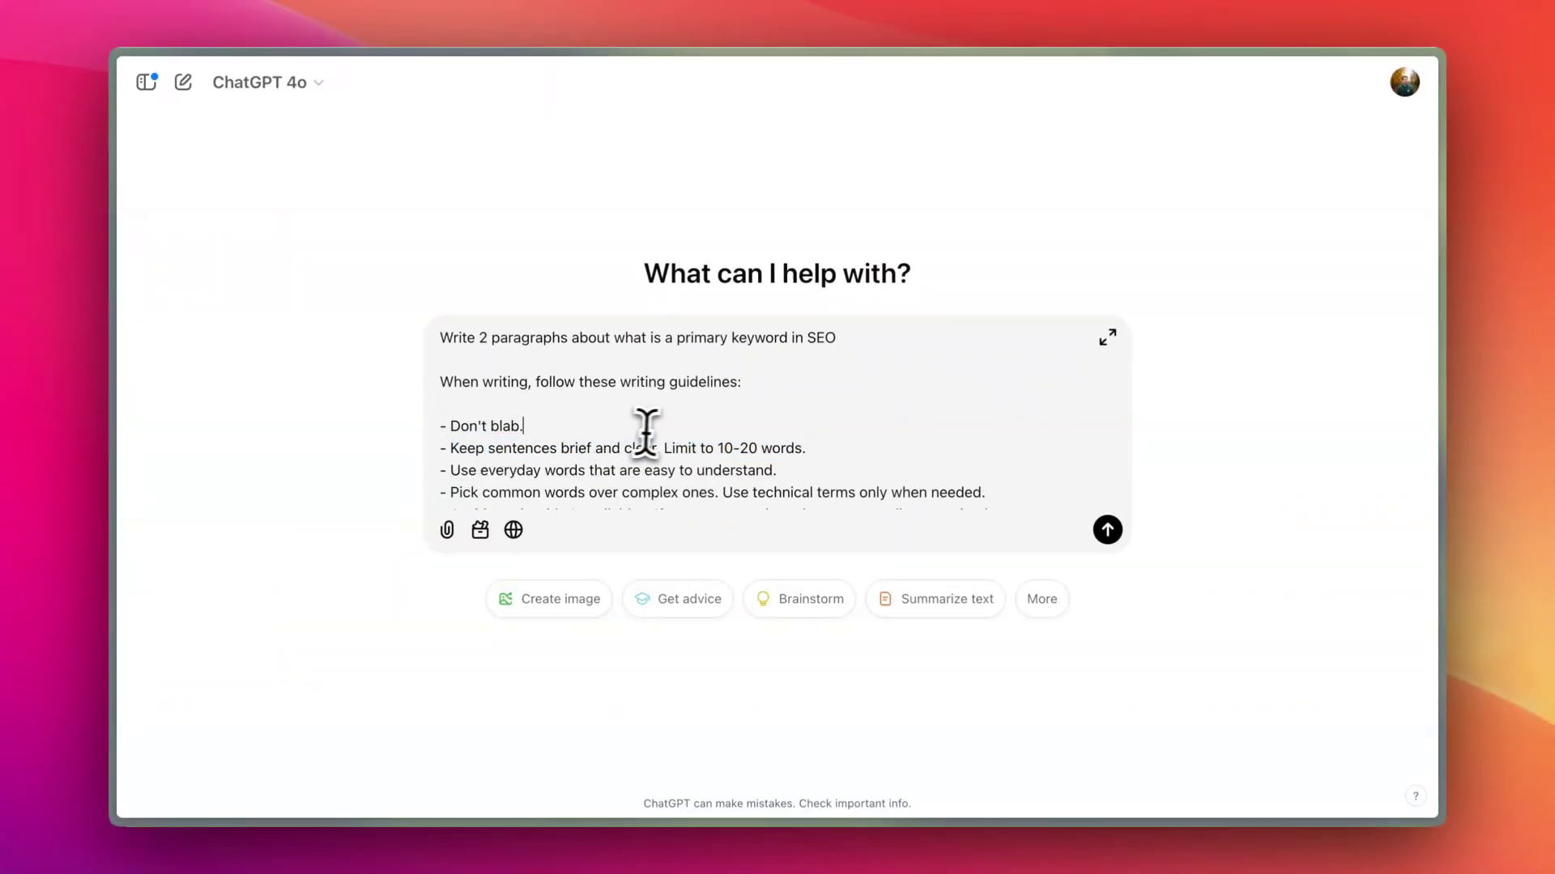
scroll(753, 427, down, 2)
click(805, 417)
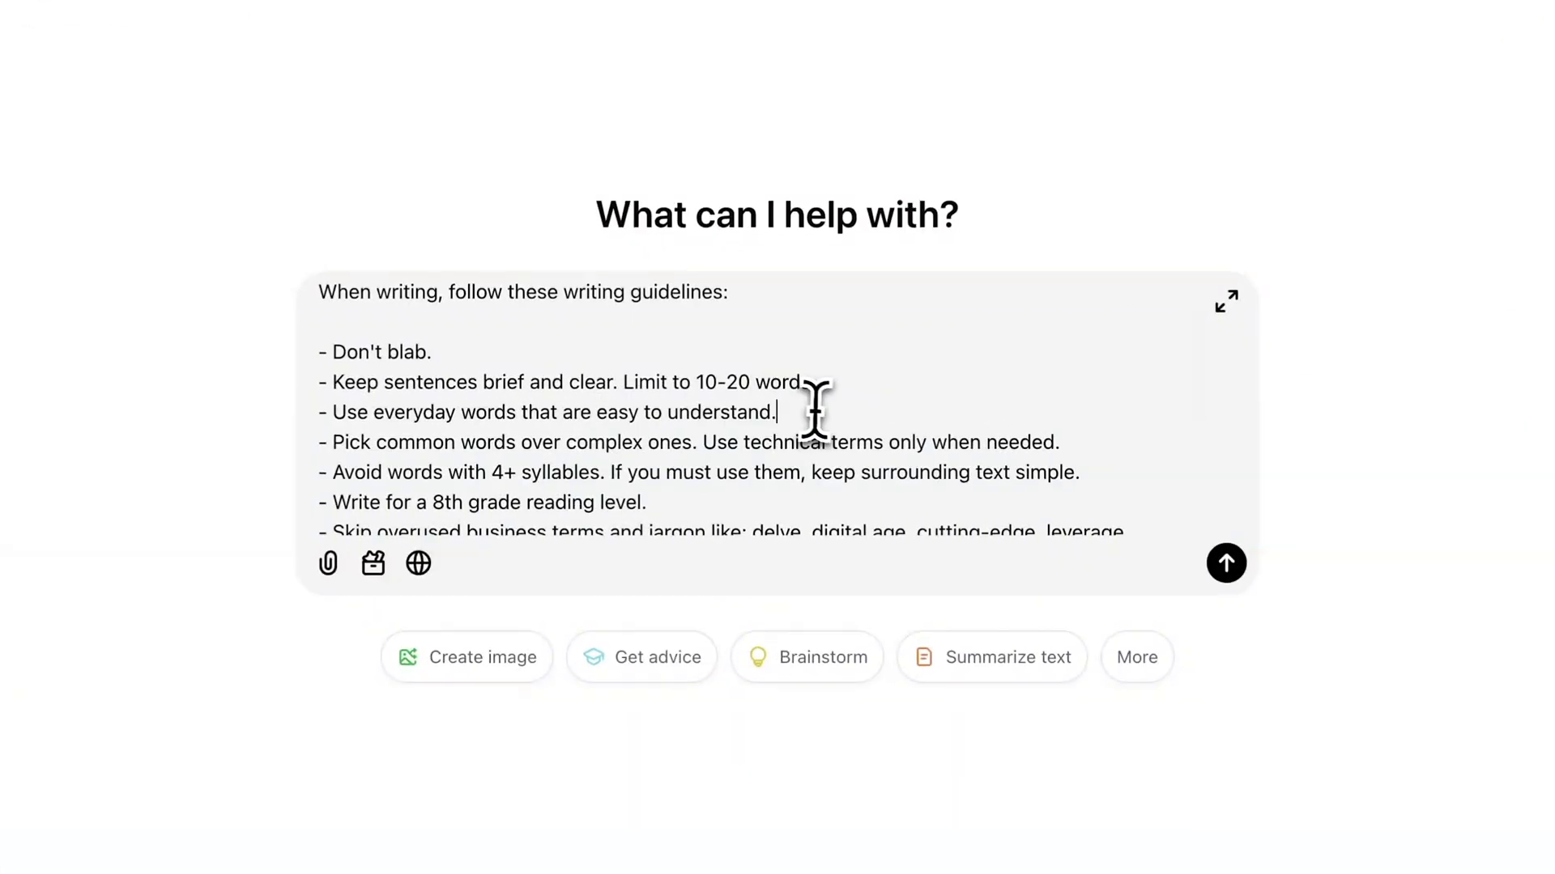
drag(814, 411, 301, 433)
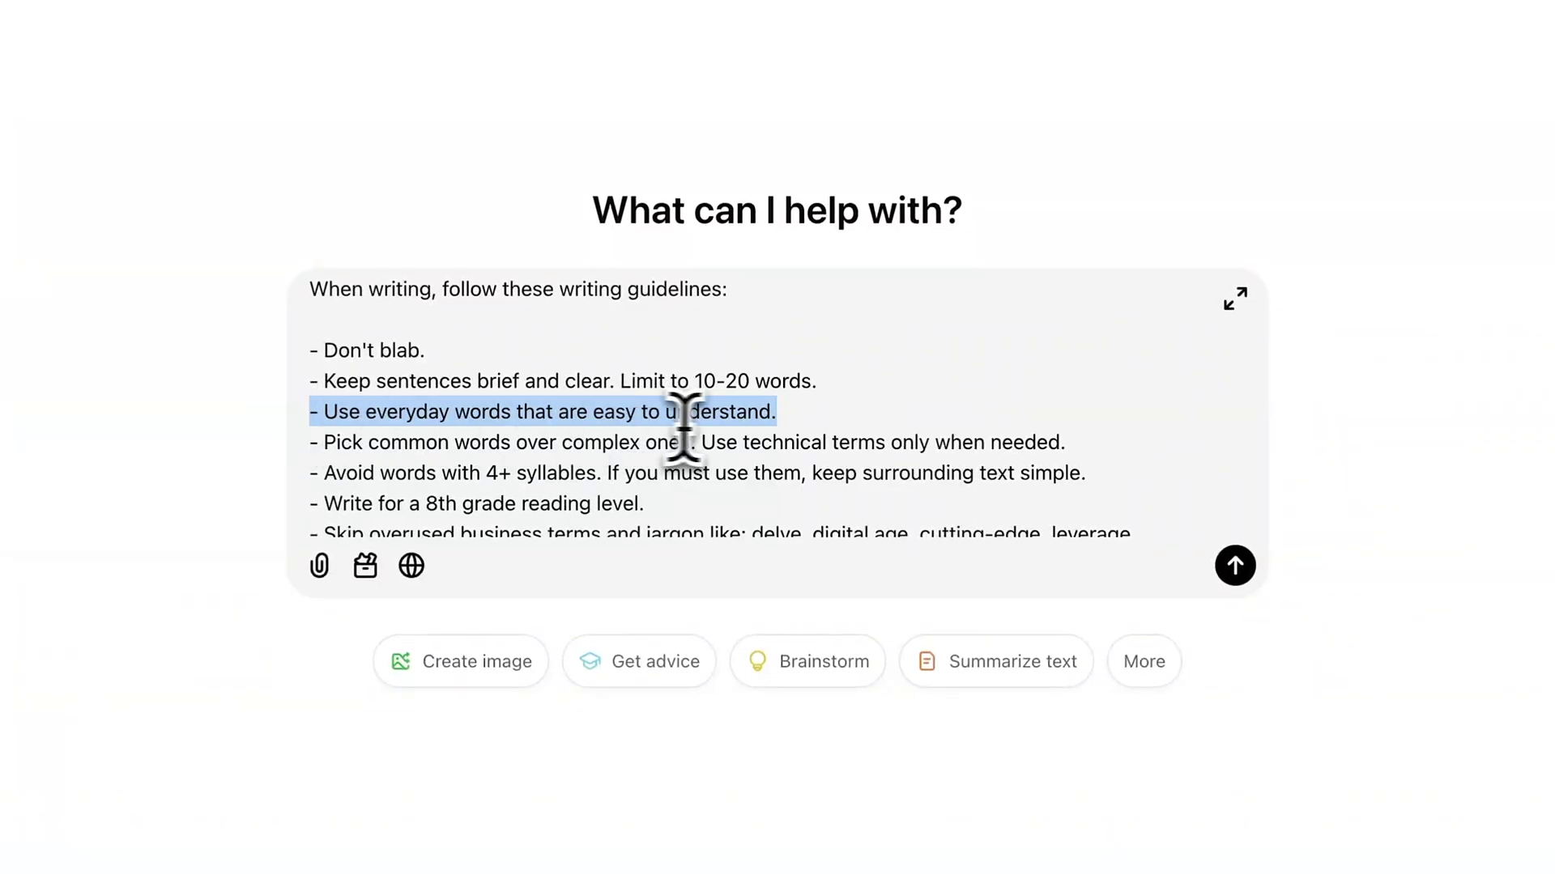
drag(314, 443, 1084, 437)
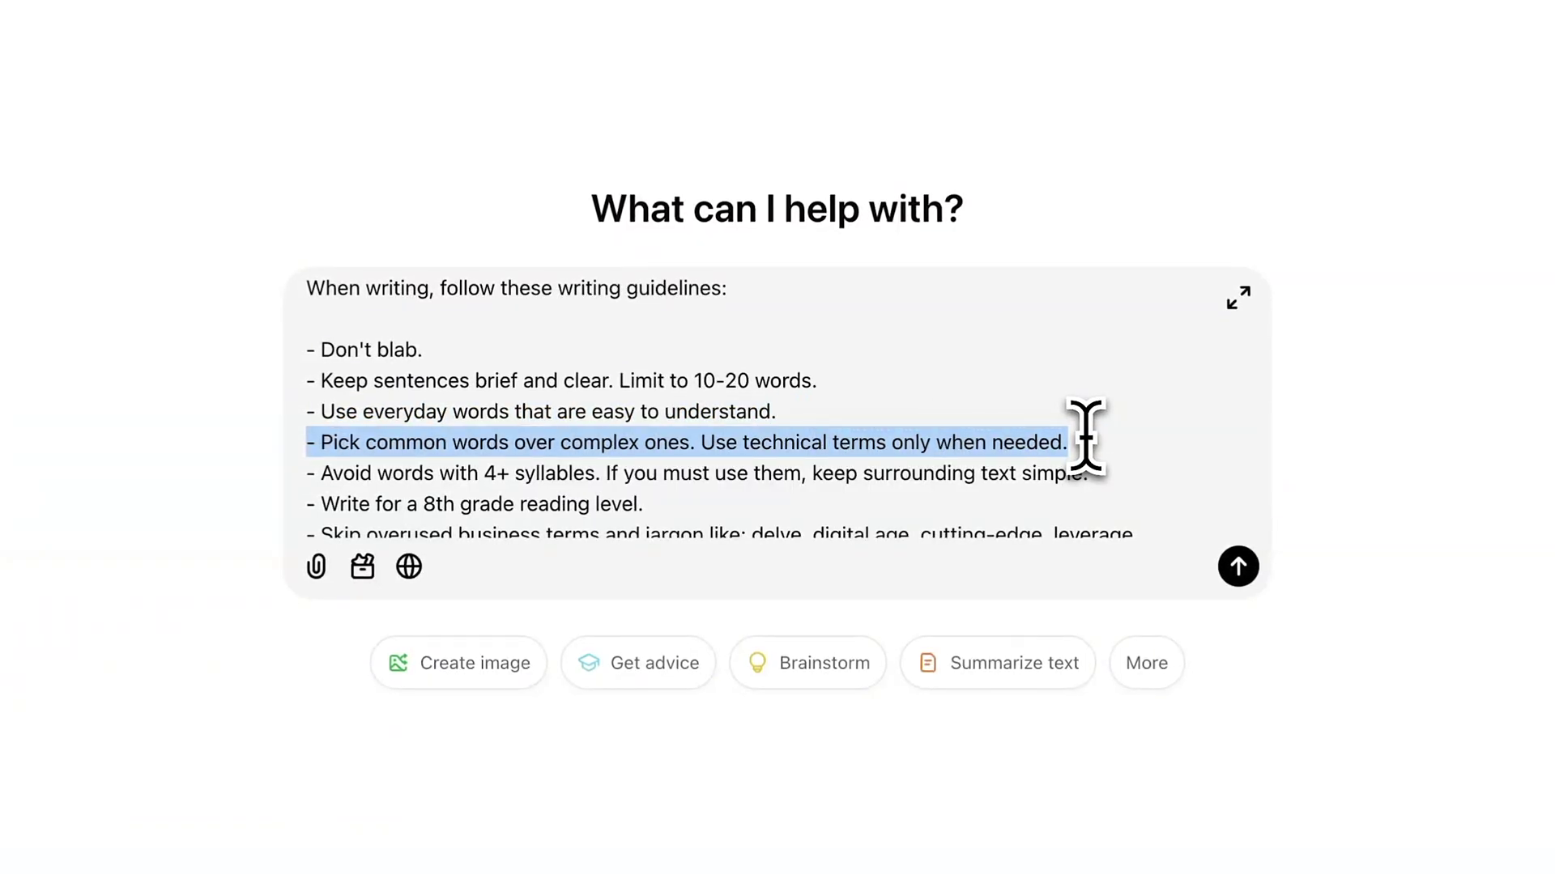
scroll(305, 375, down, 1)
drag(305, 378, 756, 337)
drag(876, 348, 1086, 364)
click(1090, 372)
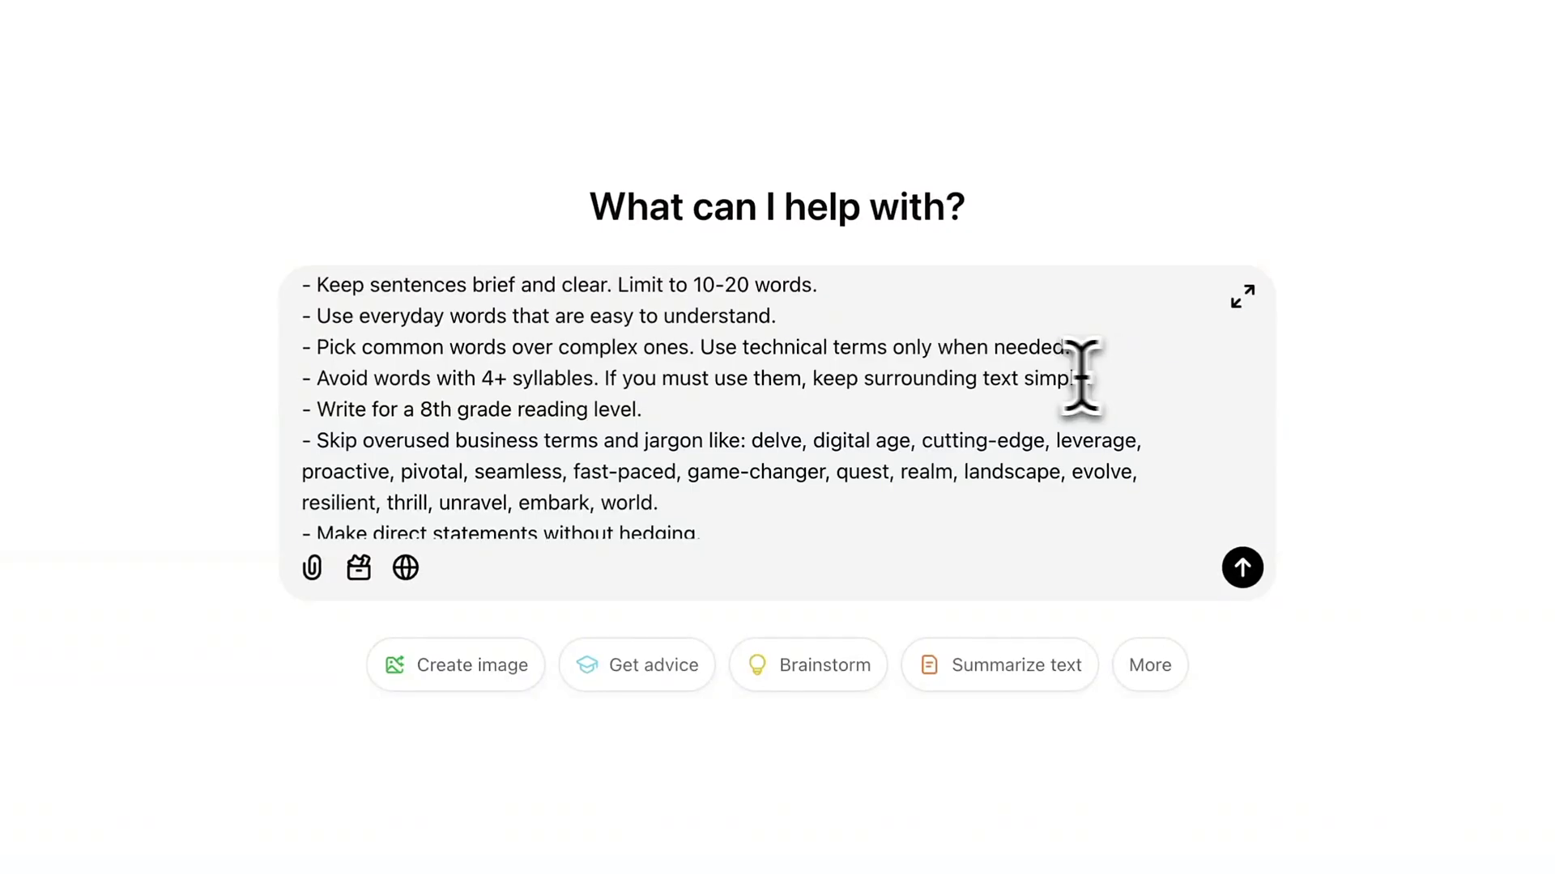
Highlight the overused-jargon and 'Make direct statements' guidelines in the humanizing prompt.
scroll(1083, 357, up, 1)
drag(642, 422, 306, 428)
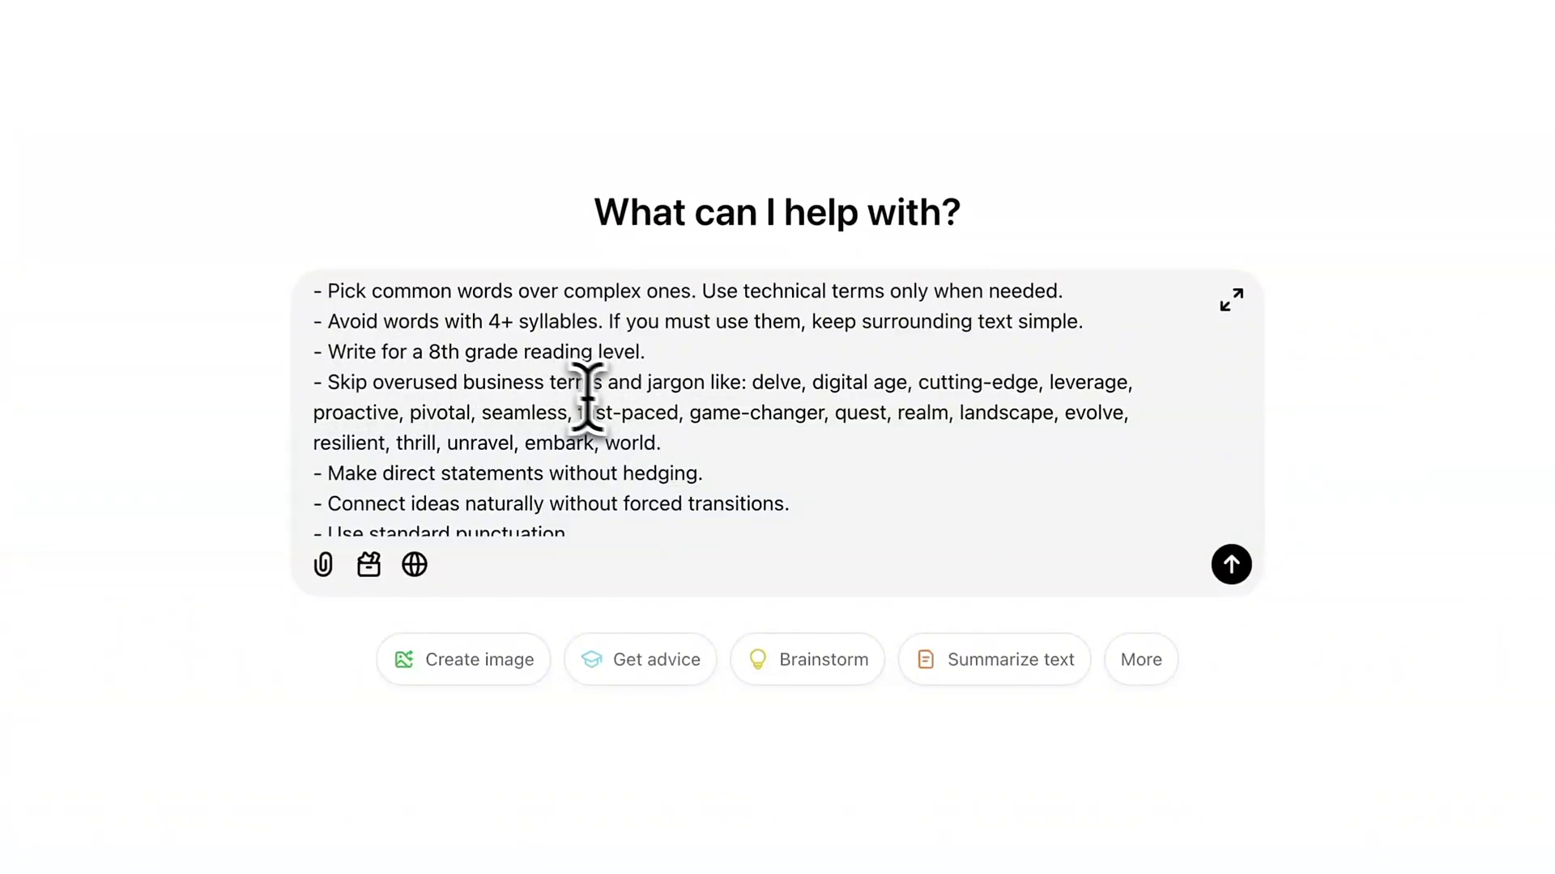
click(678, 435)
drag(601, 438, 362, 389)
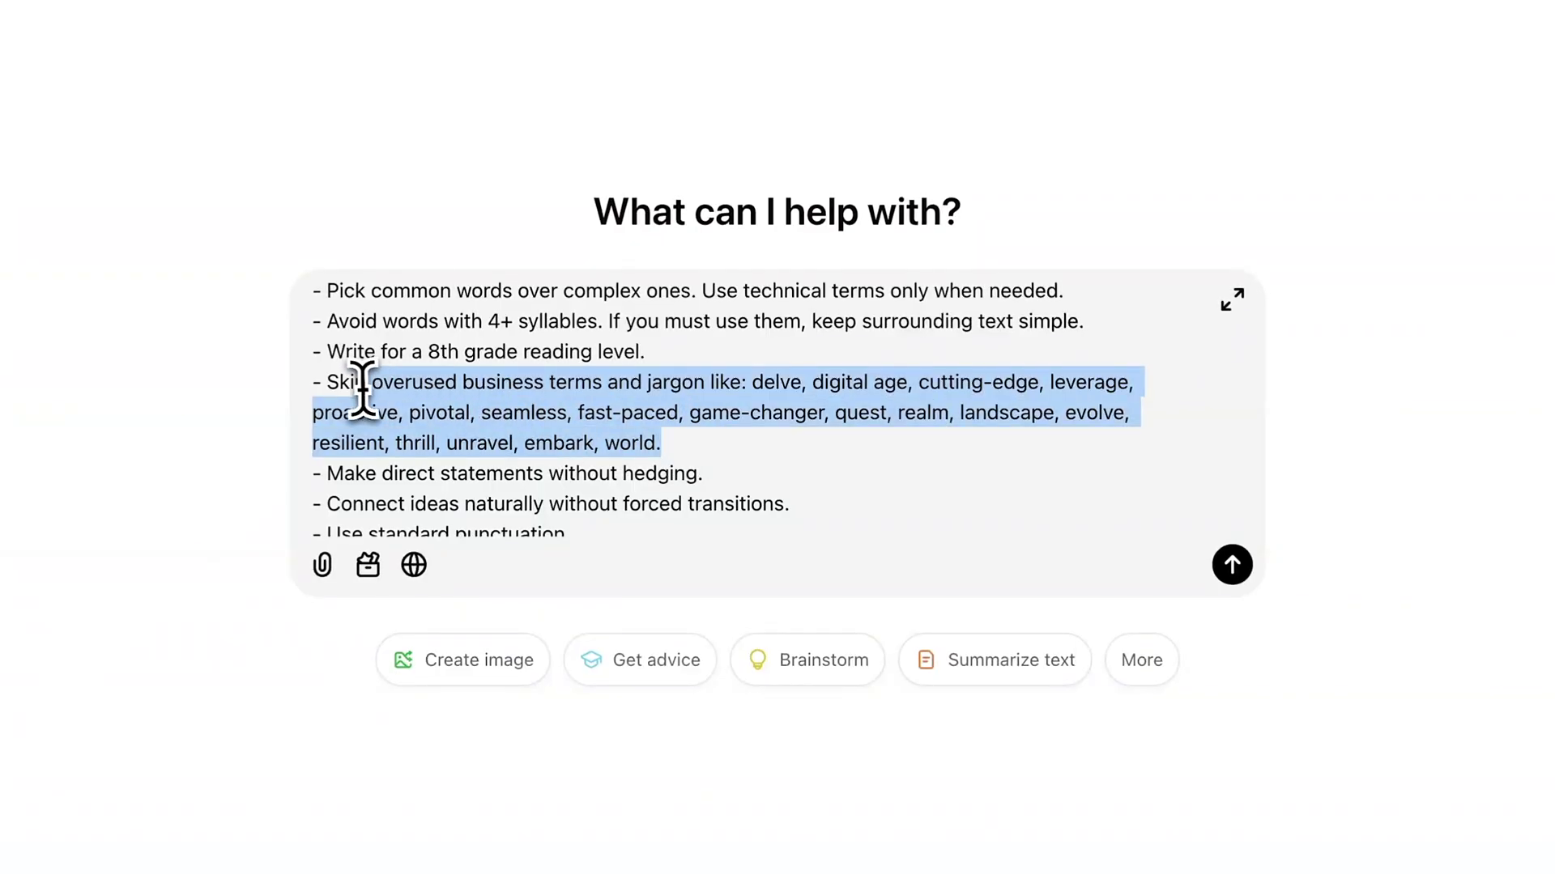
click(795, 443)
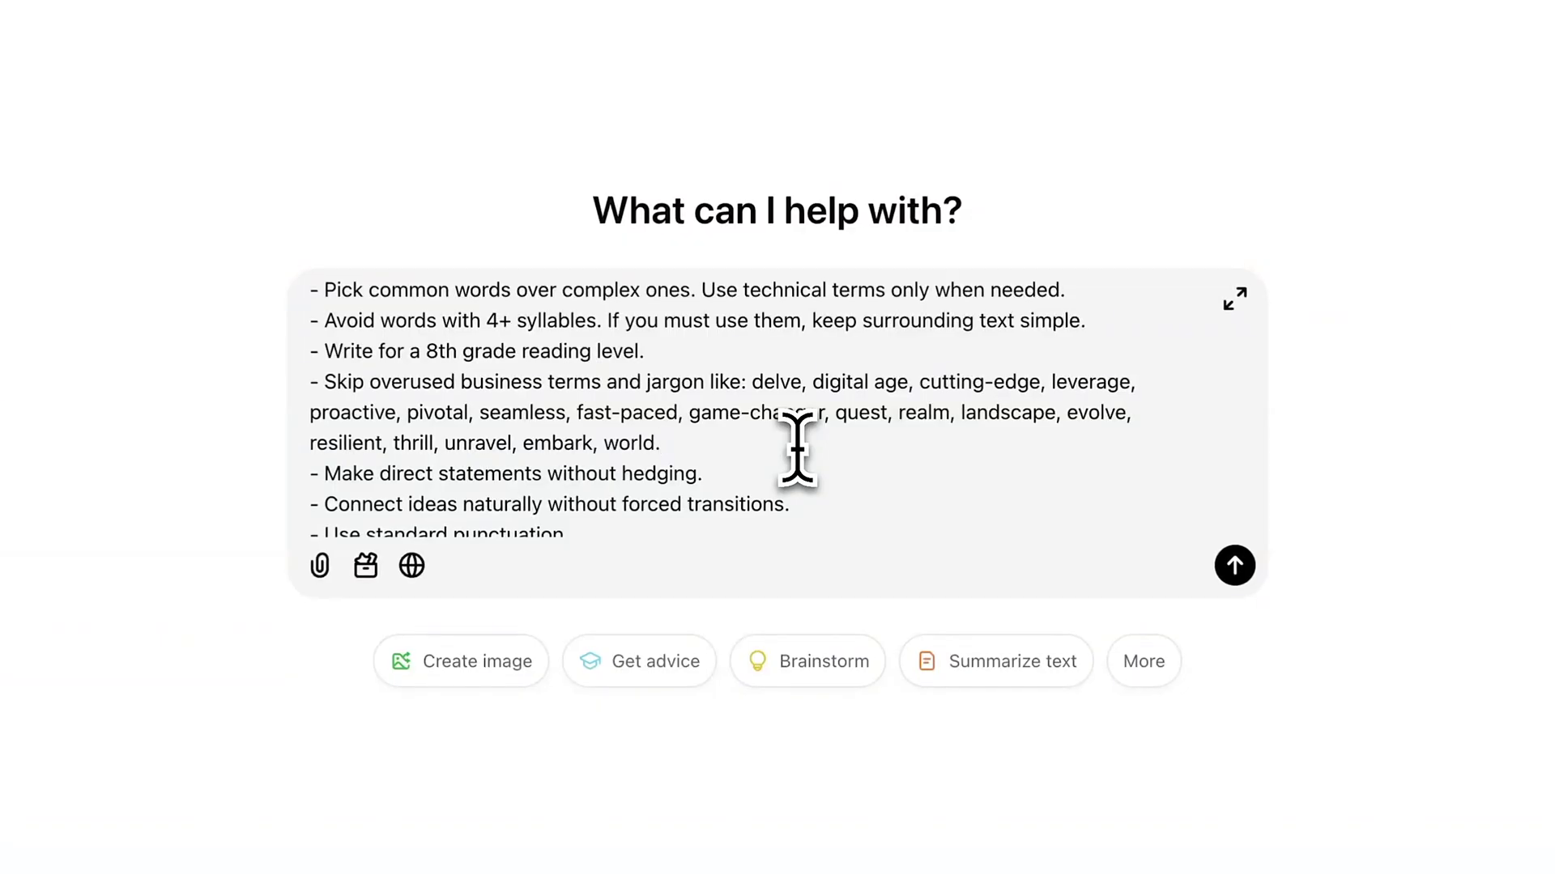
scroll(705, 404, down, 1)
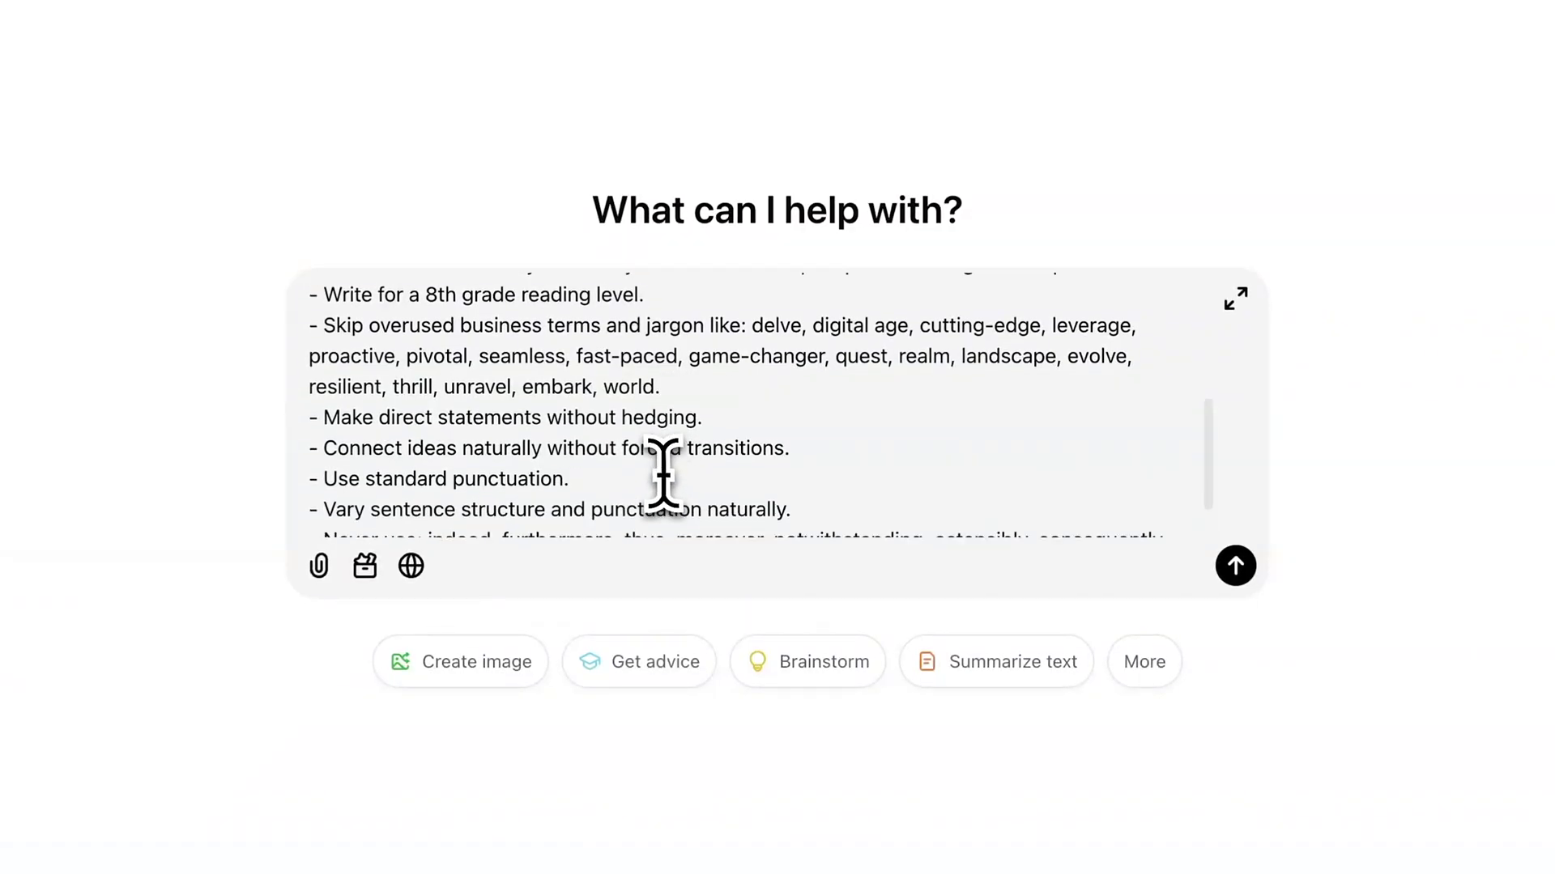
click(743, 425)
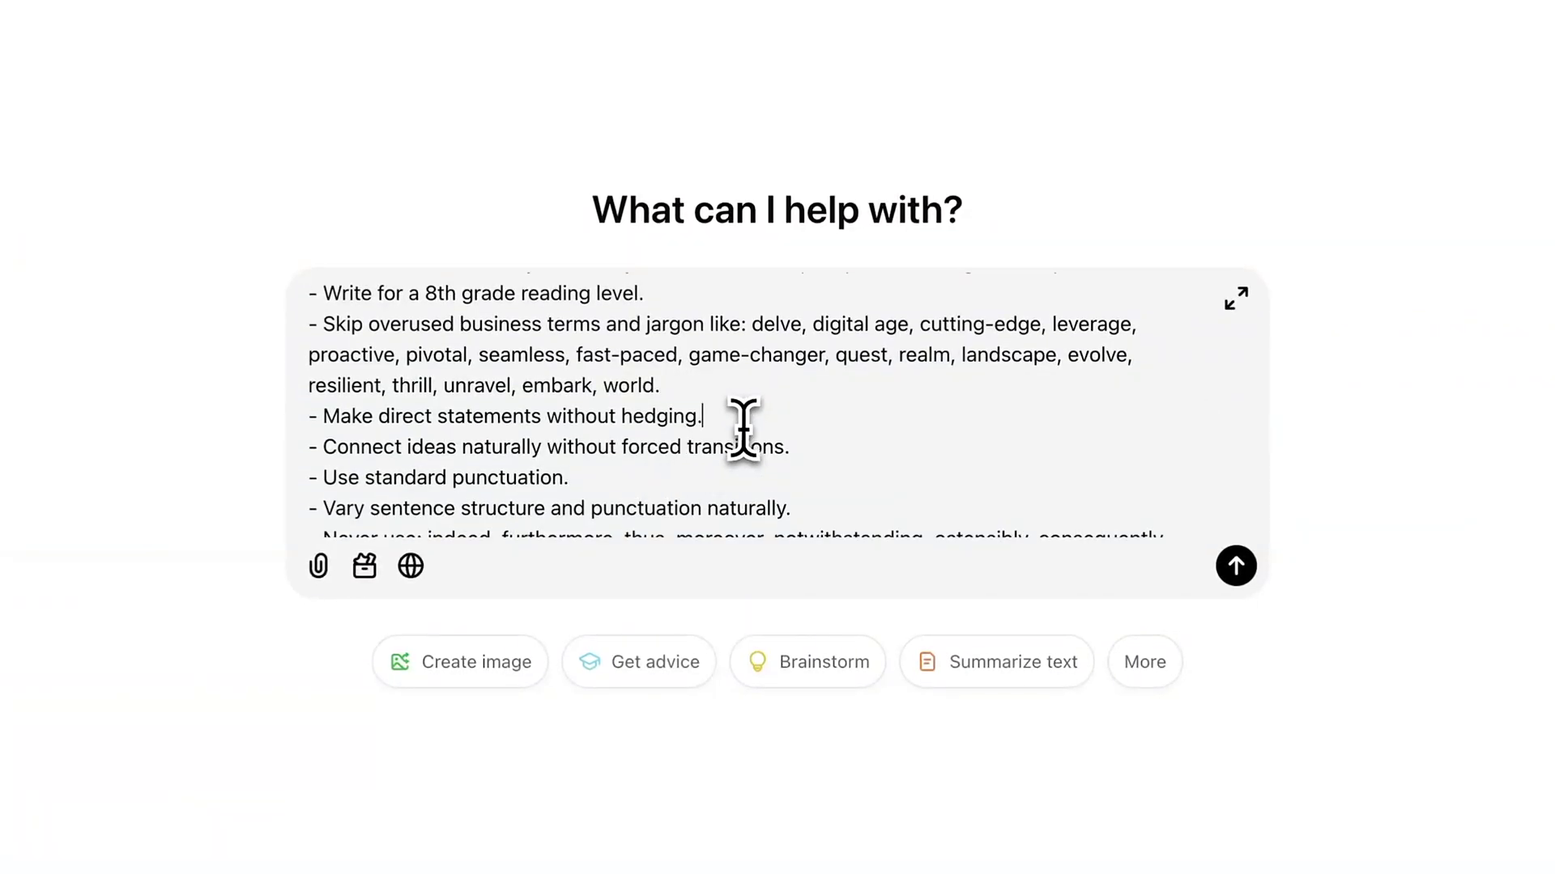
shift+click(310, 415)
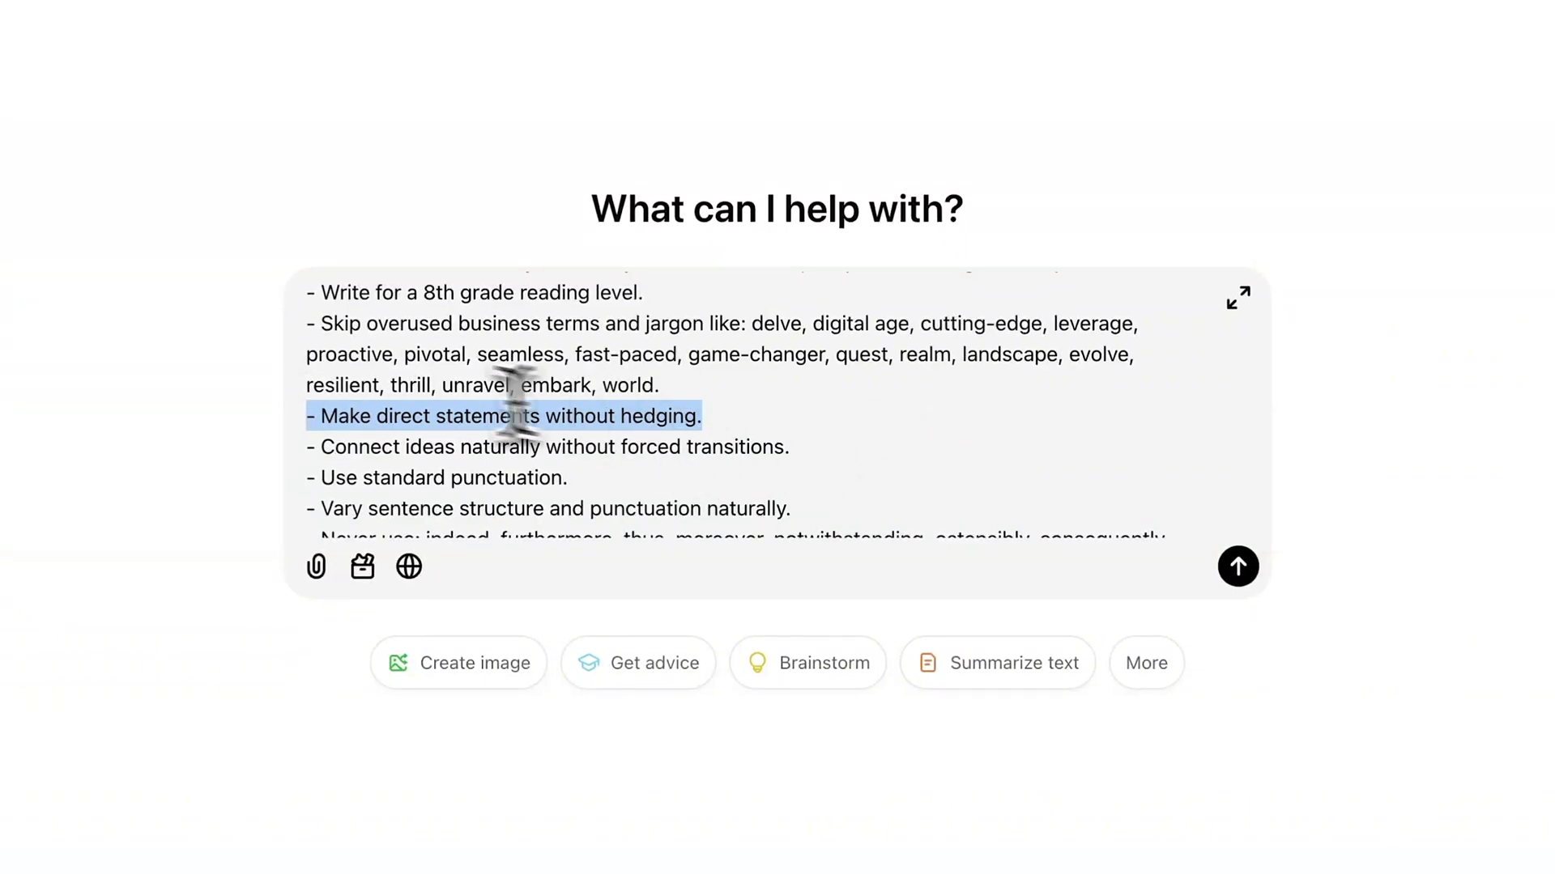
Highlight the 'Use standard punctuation' and 'Vary sentence structure' rules in the prompt.
scroll(456, 461, down, 1)
drag(792, 391, 375, 397)
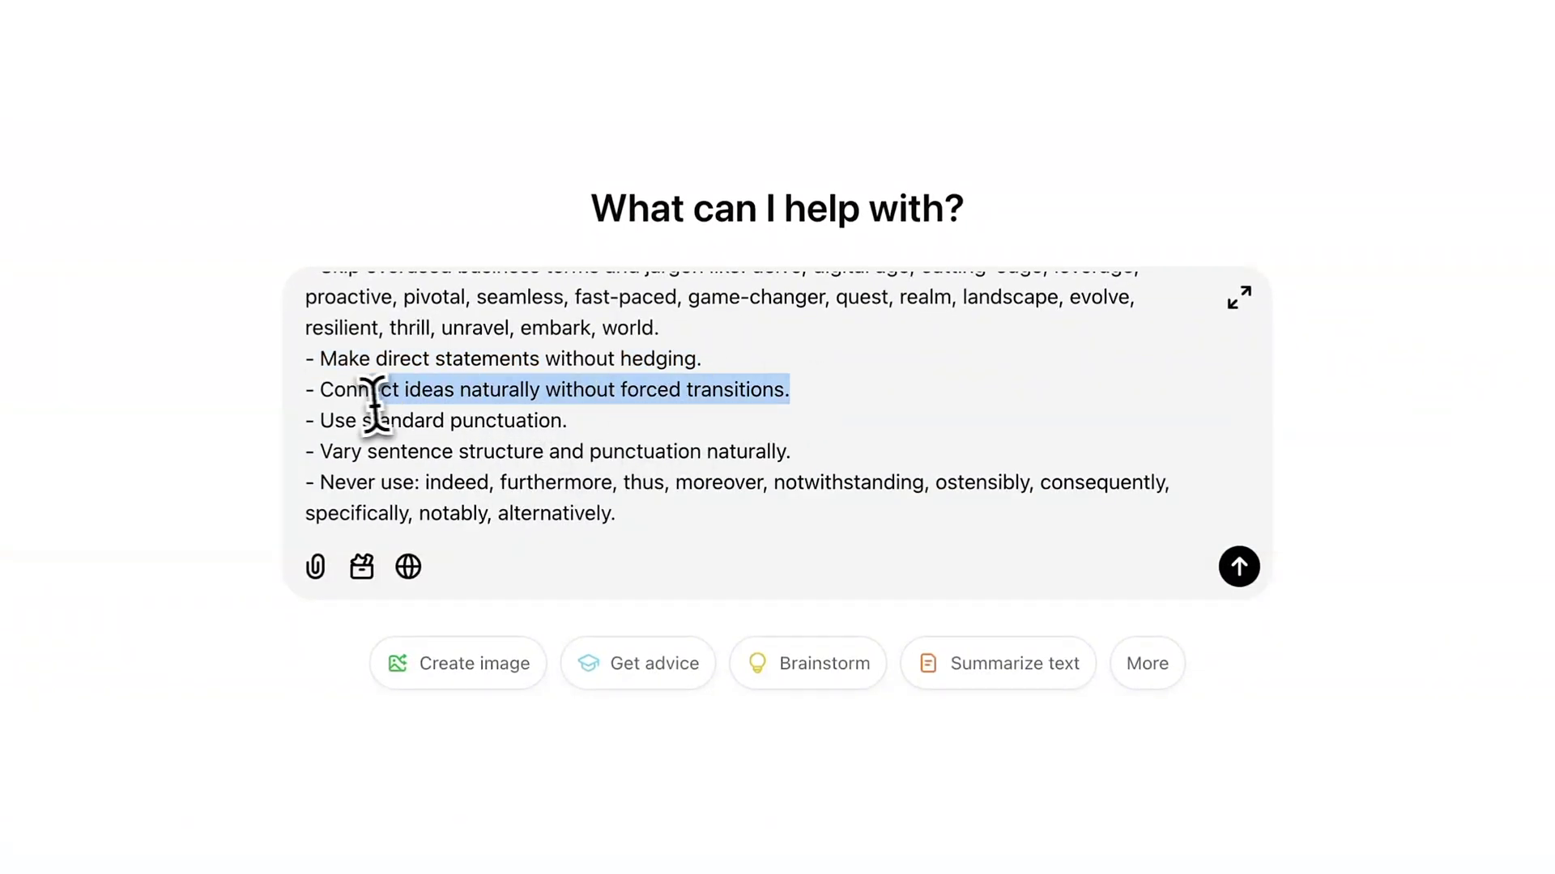
click(302, 385)
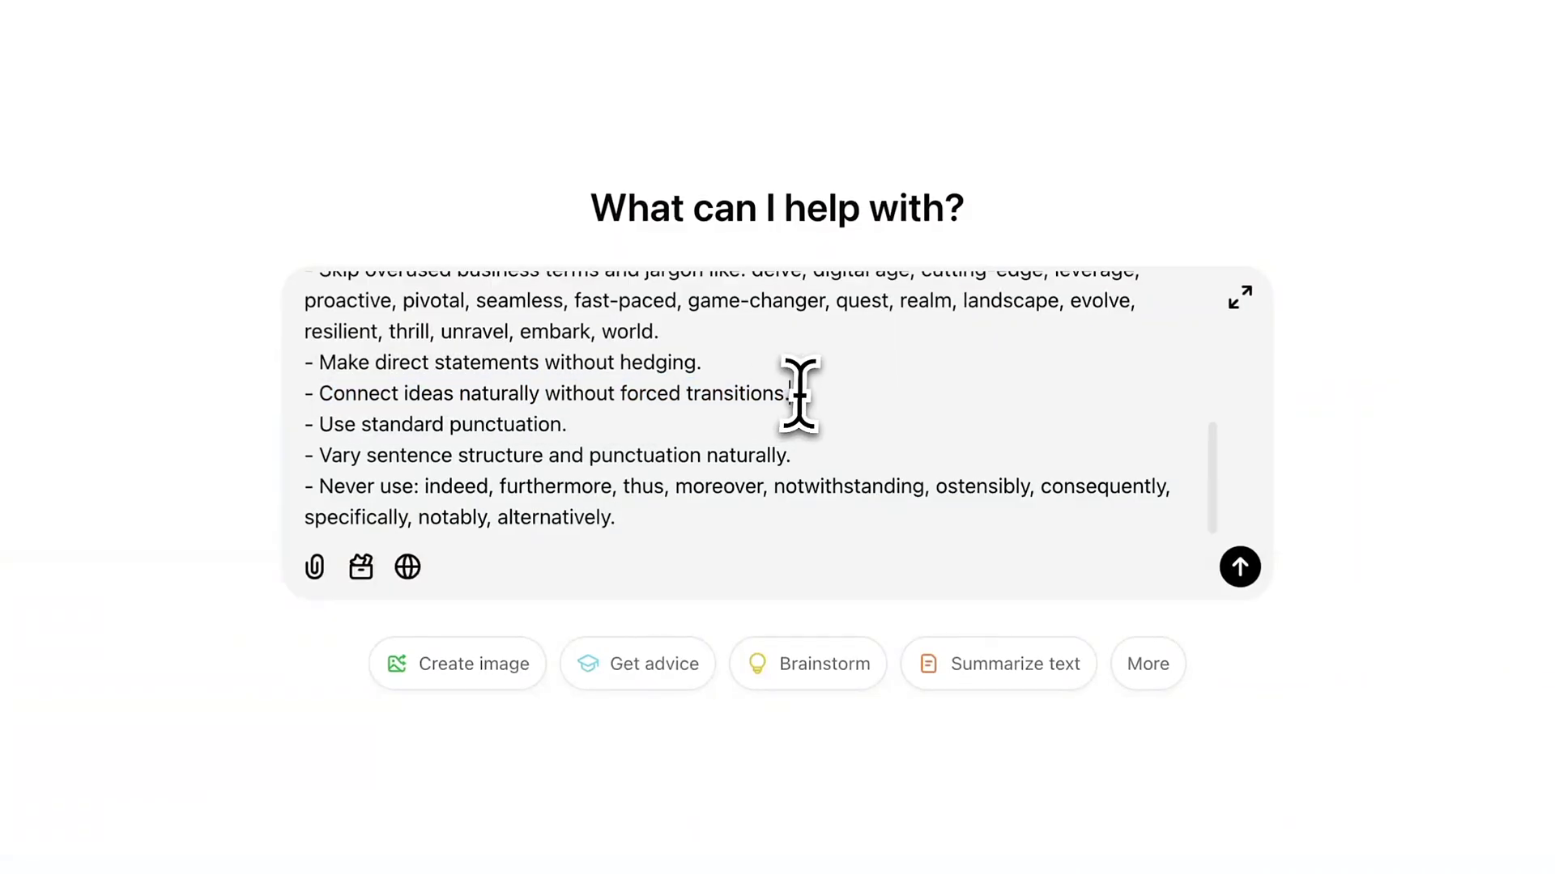
scroll(800, 394, up, 1)
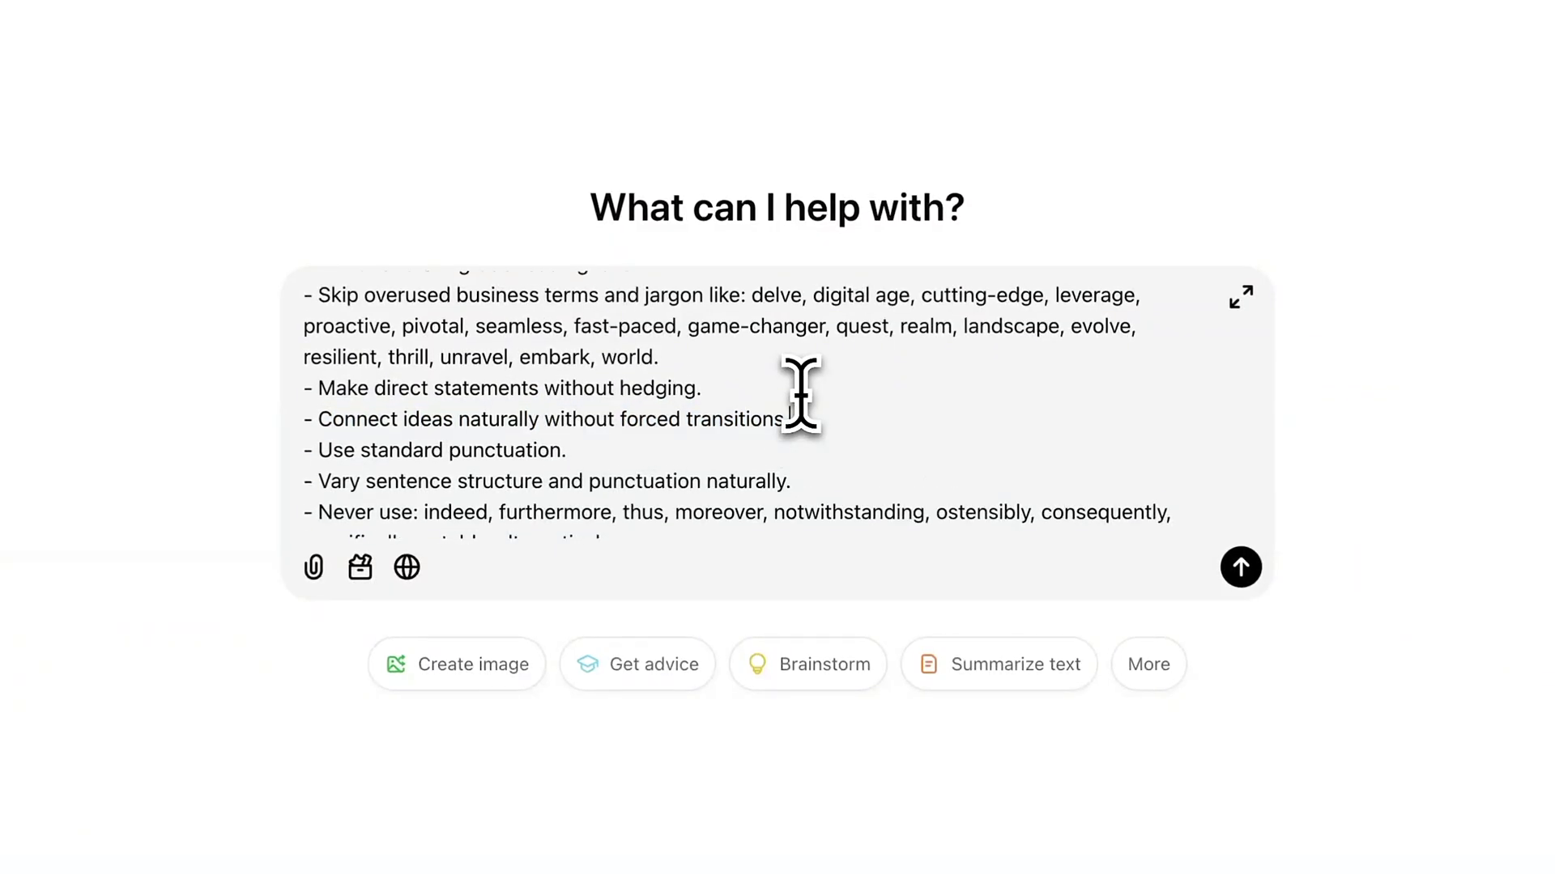
drag(635, 448, 338, 450)
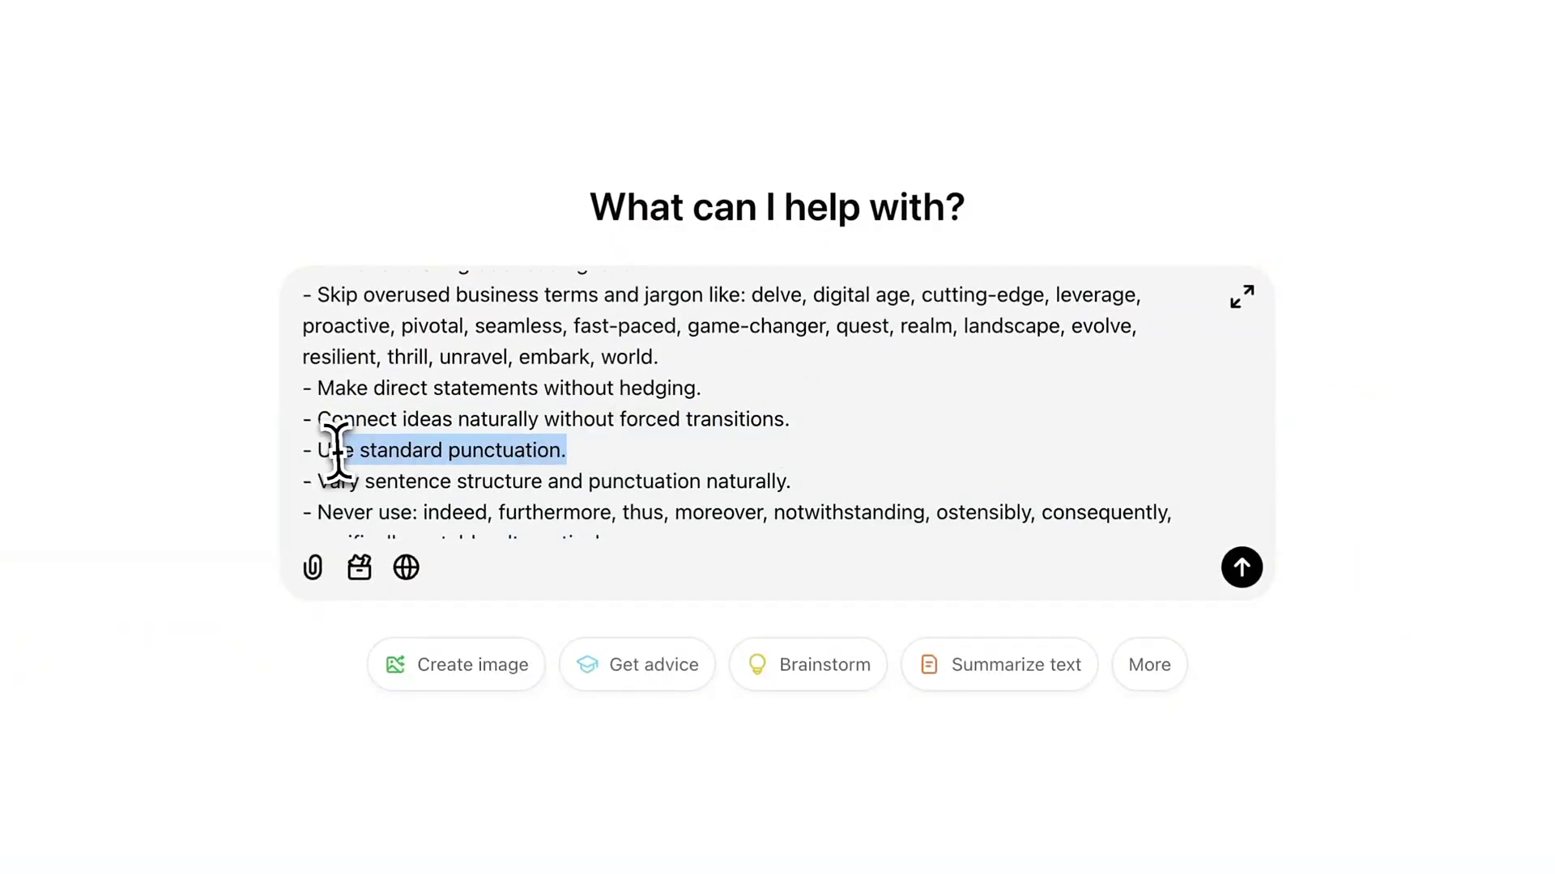
scroll(837, 444, down, 1)
drag(836, 449, 413, 422)
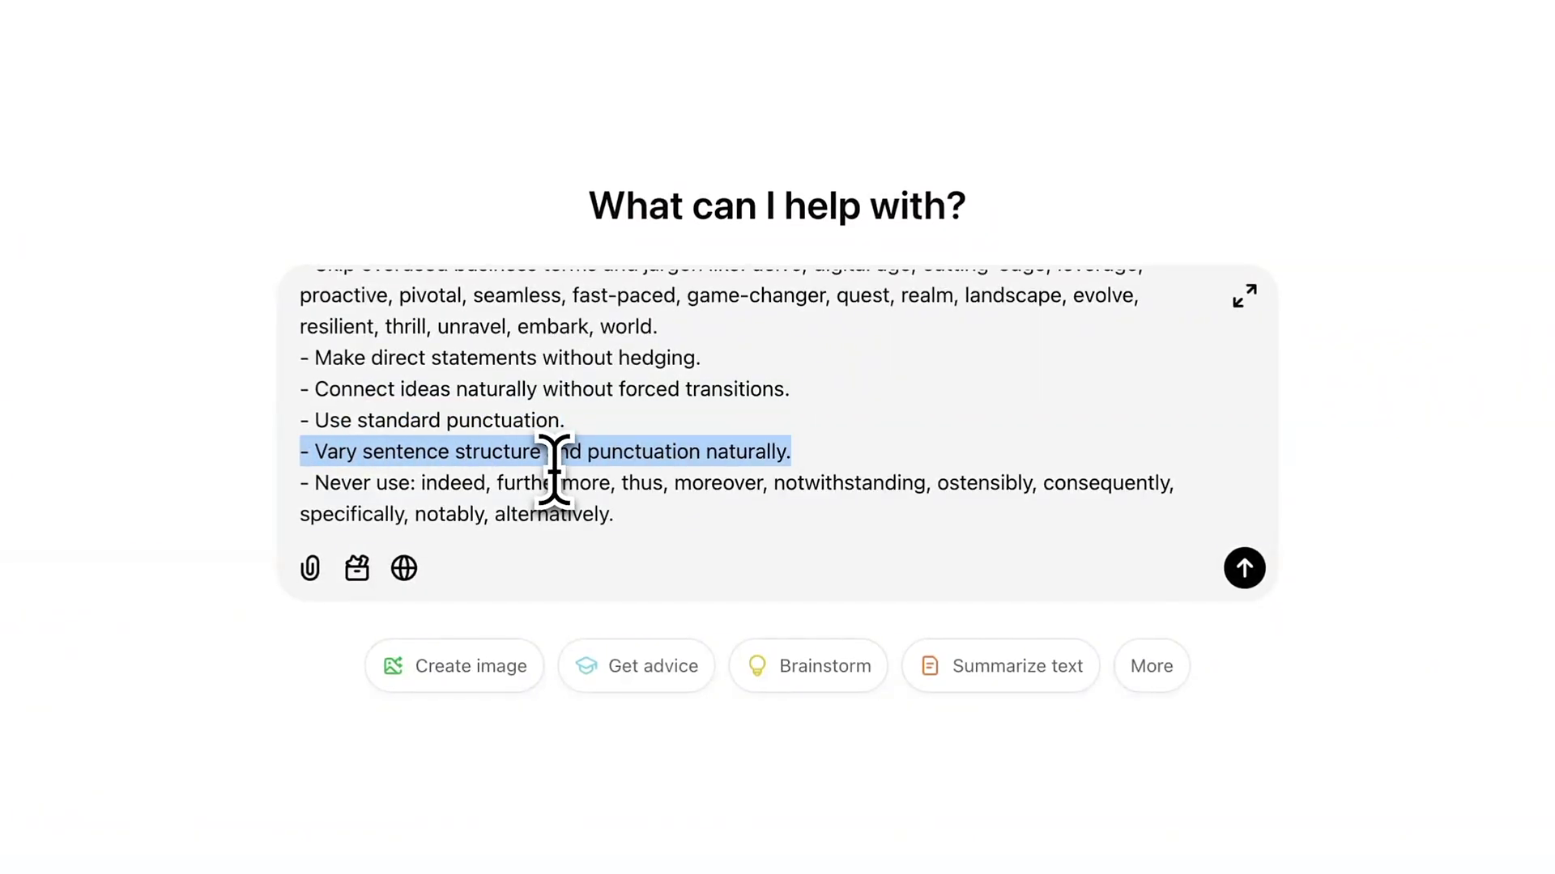
click(659, 518)
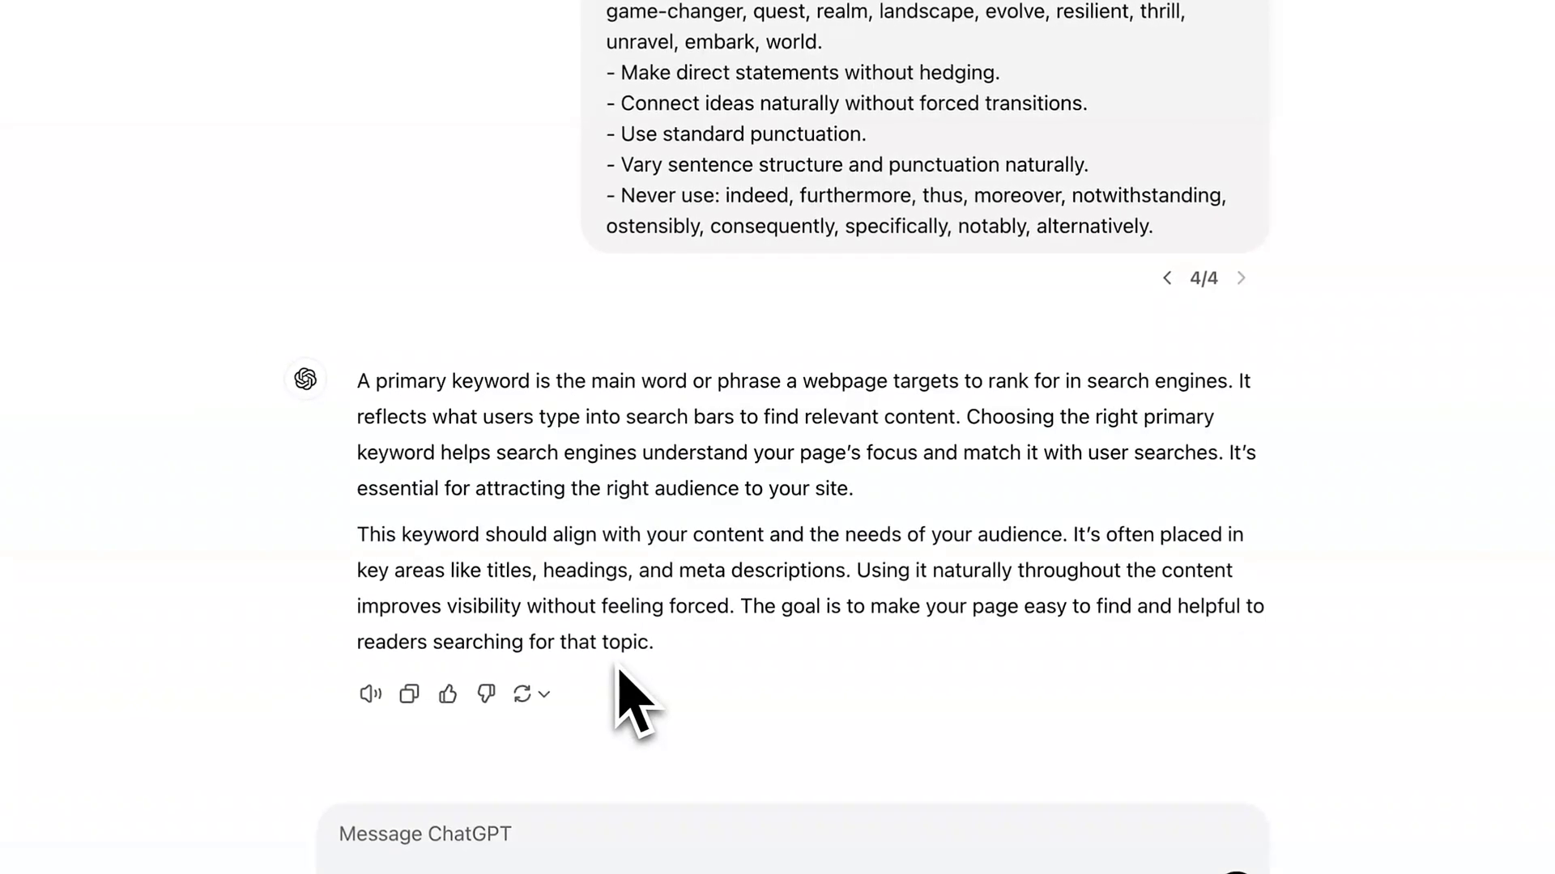
Copy ChatGPT's guideline-based two-paragraph primary-keyword answer to the clipboard.
drag(604, 605, 410, 434)
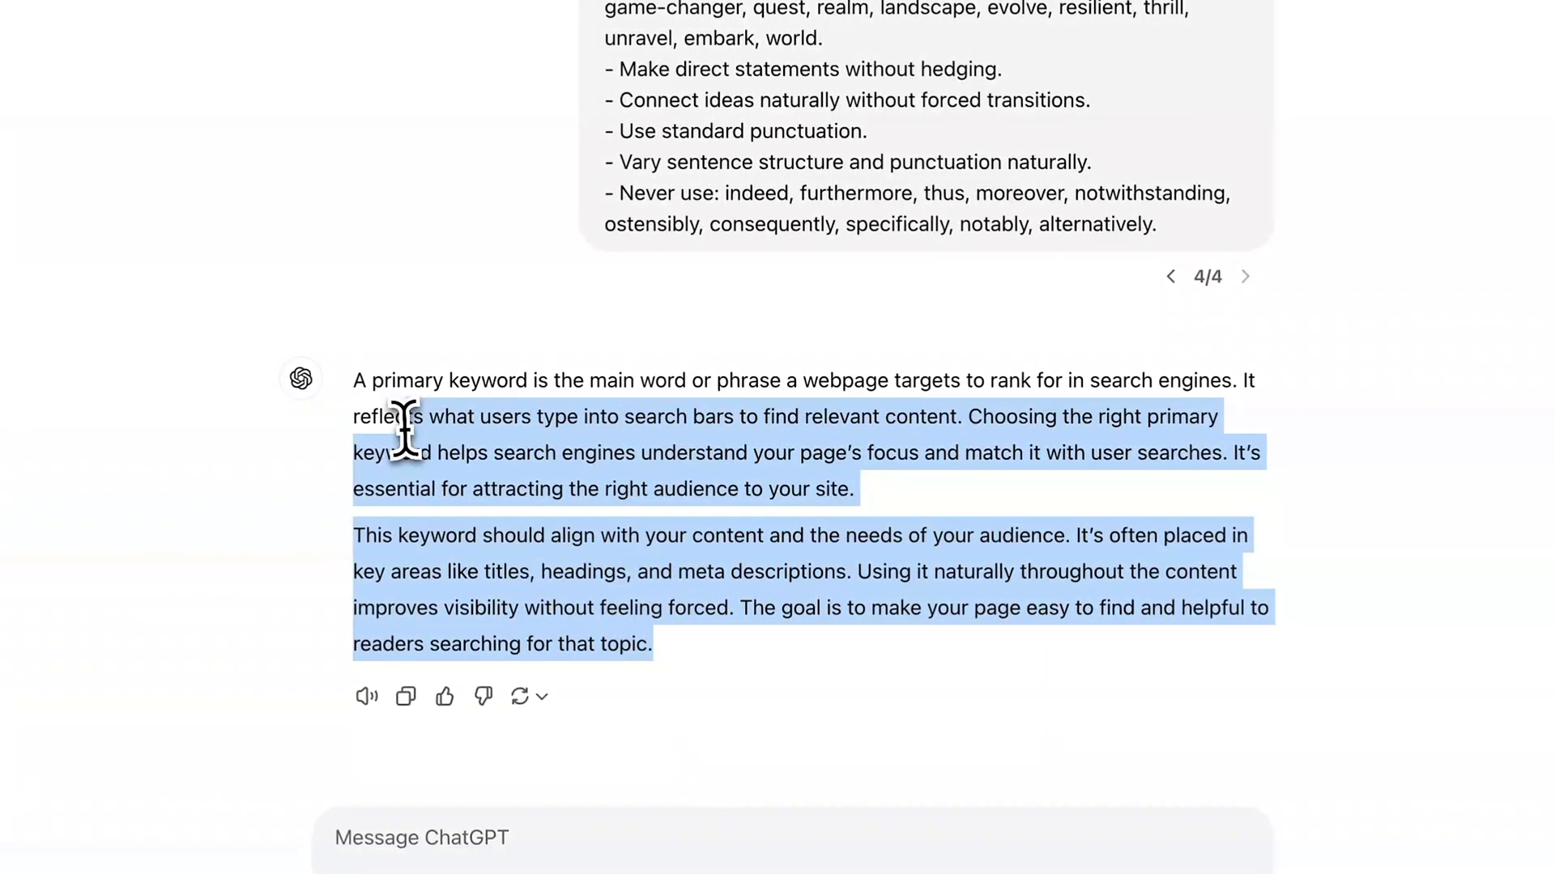
click(409, 583)
click(405, 697)
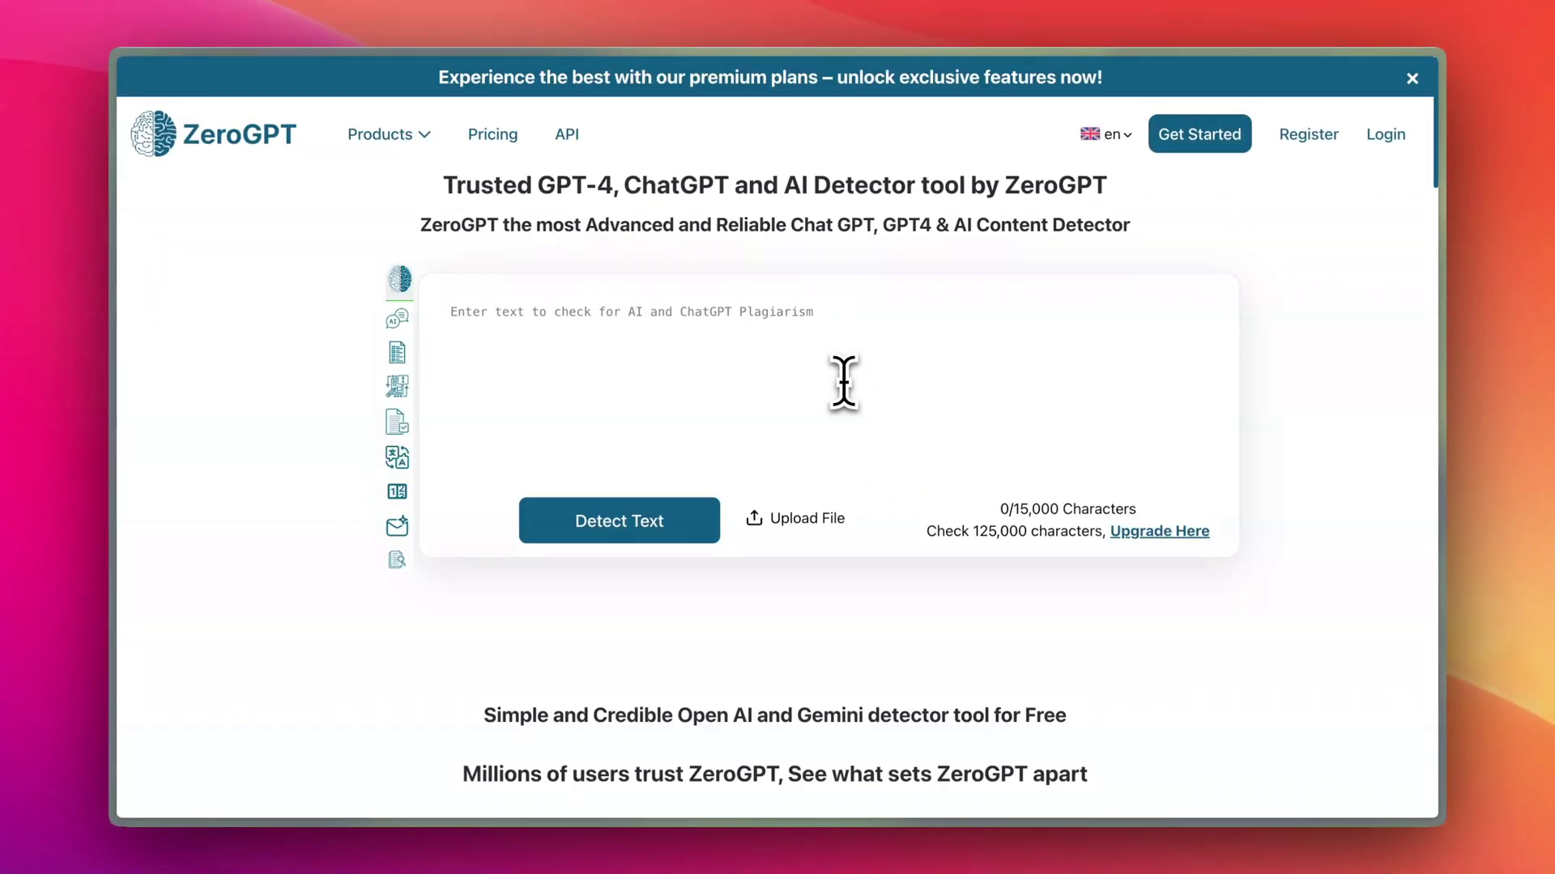
Check the pasted reply in ZeroGPT and view its 0% AI, human-written result.
click(657, 524)
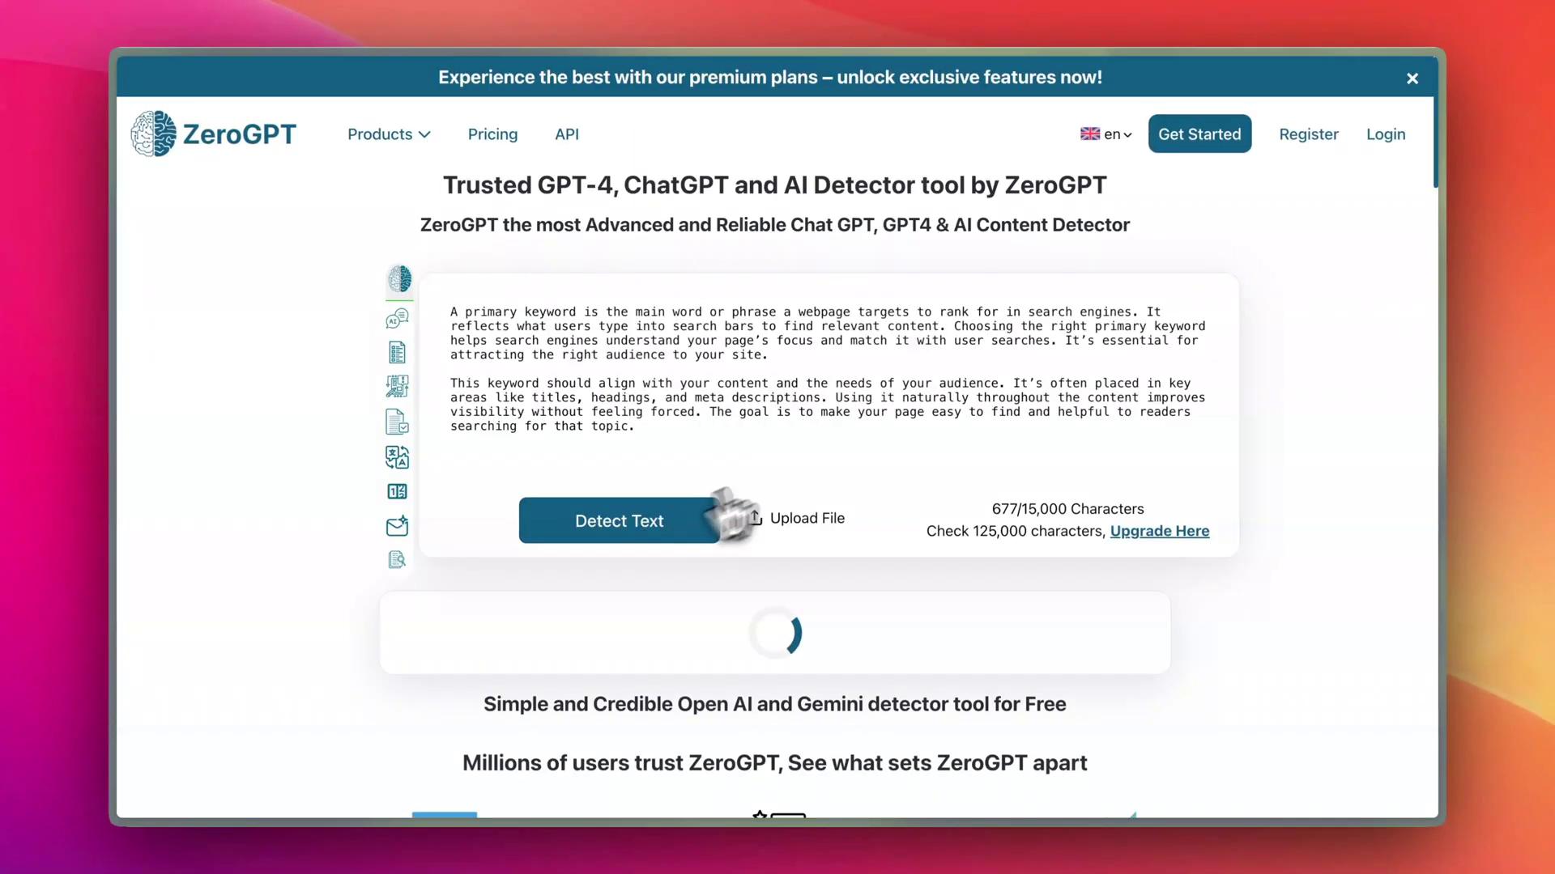
scroll(544, 834, down, 2)
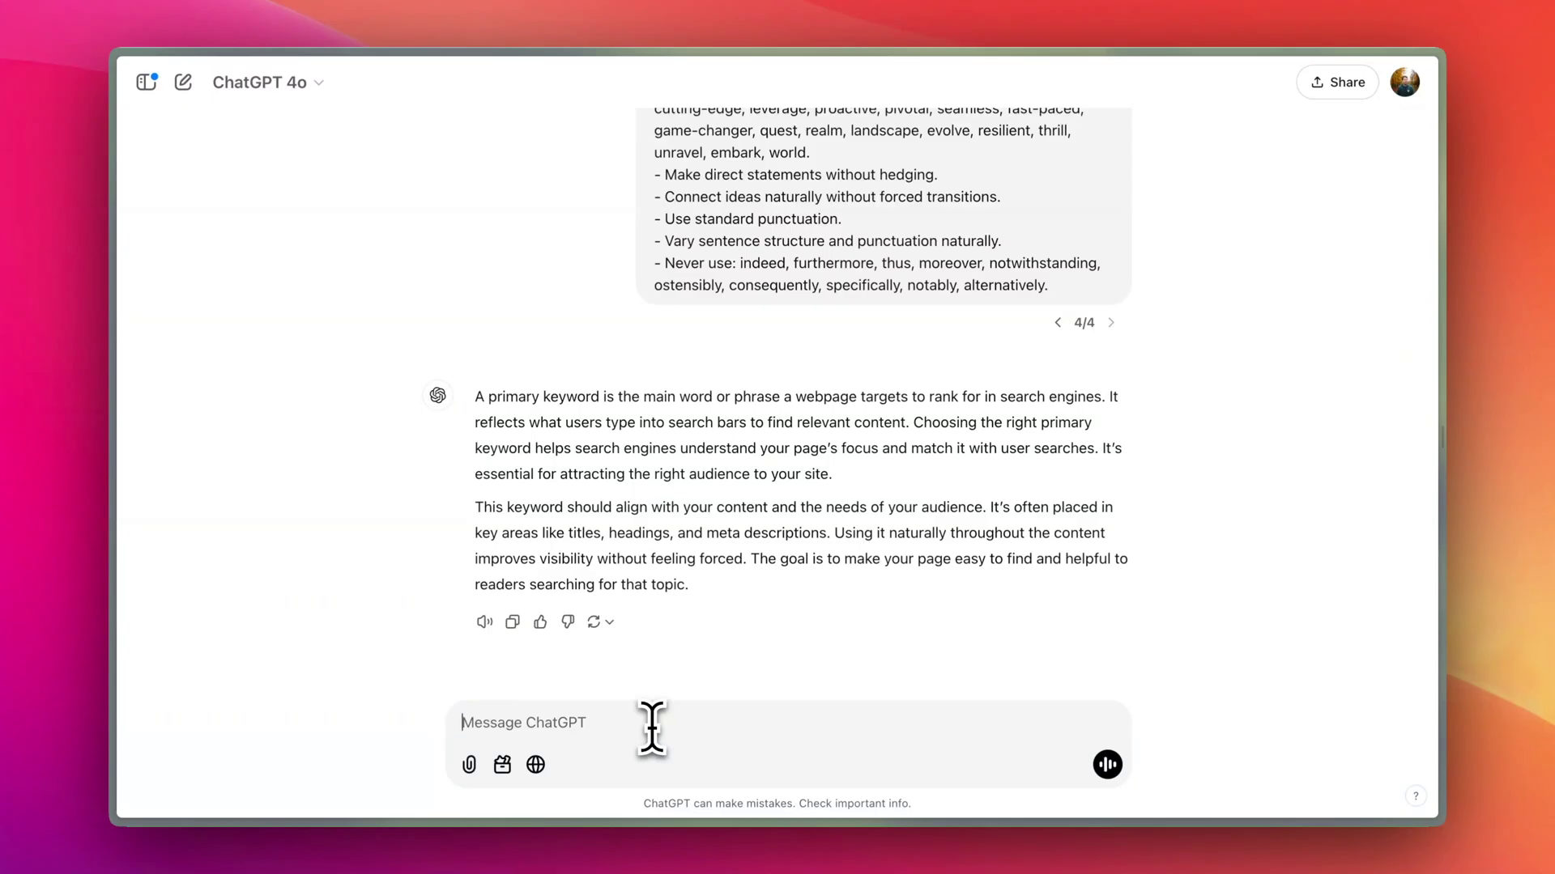
Paste and send the request for questions that would make the content personal.
key(super+v)
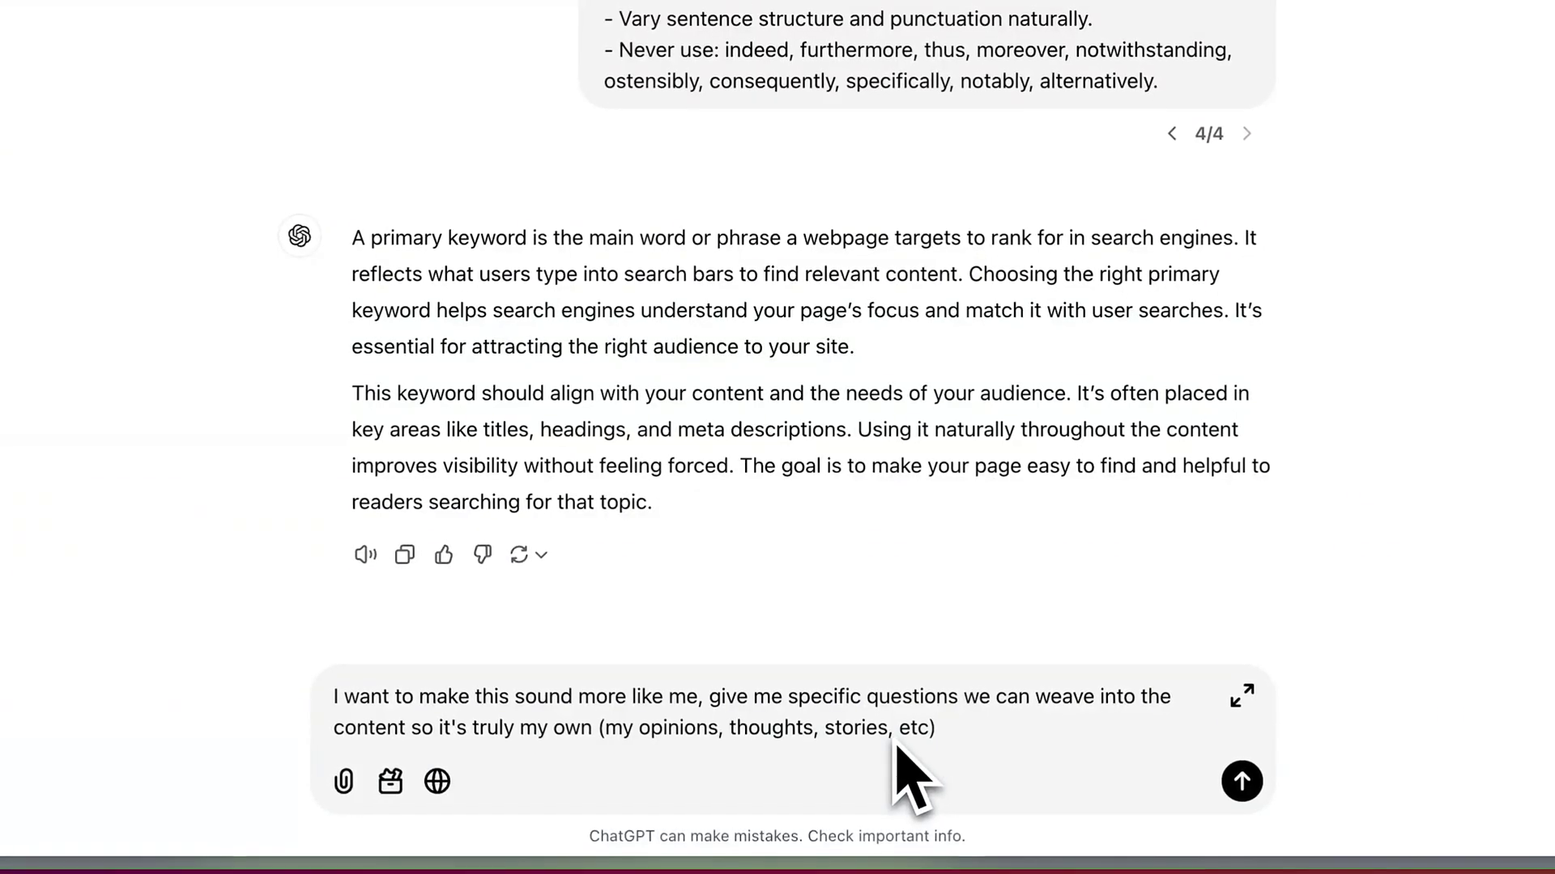
click(1242, 782)
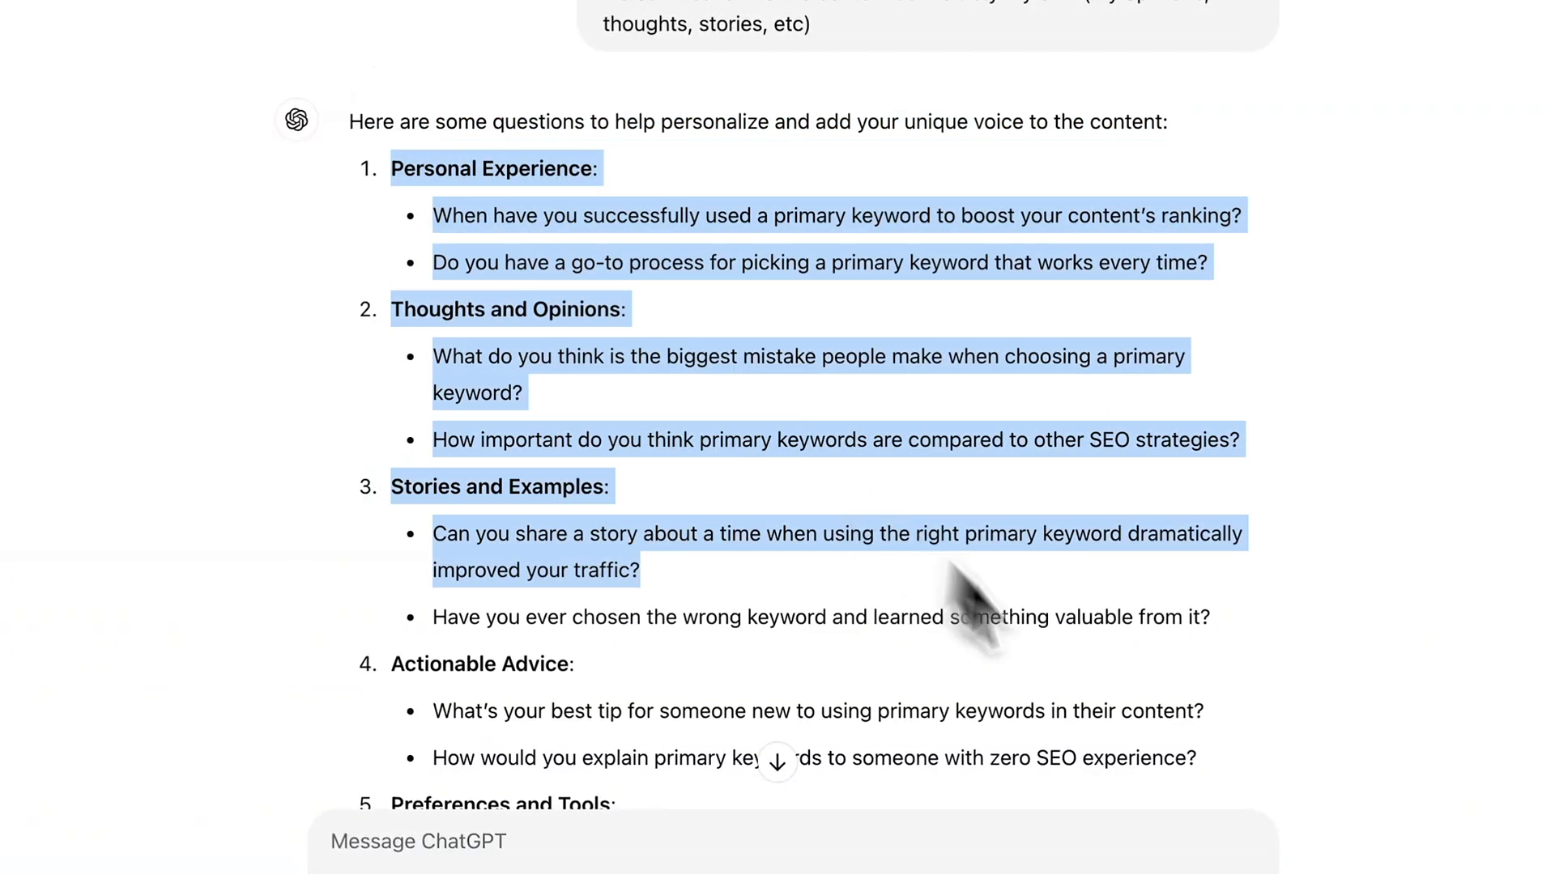
Select the personalization questions and paste them into ChatGPT's message box.
scroll(972, 591, down, 5)
drag(955, 571, 1277, 566)
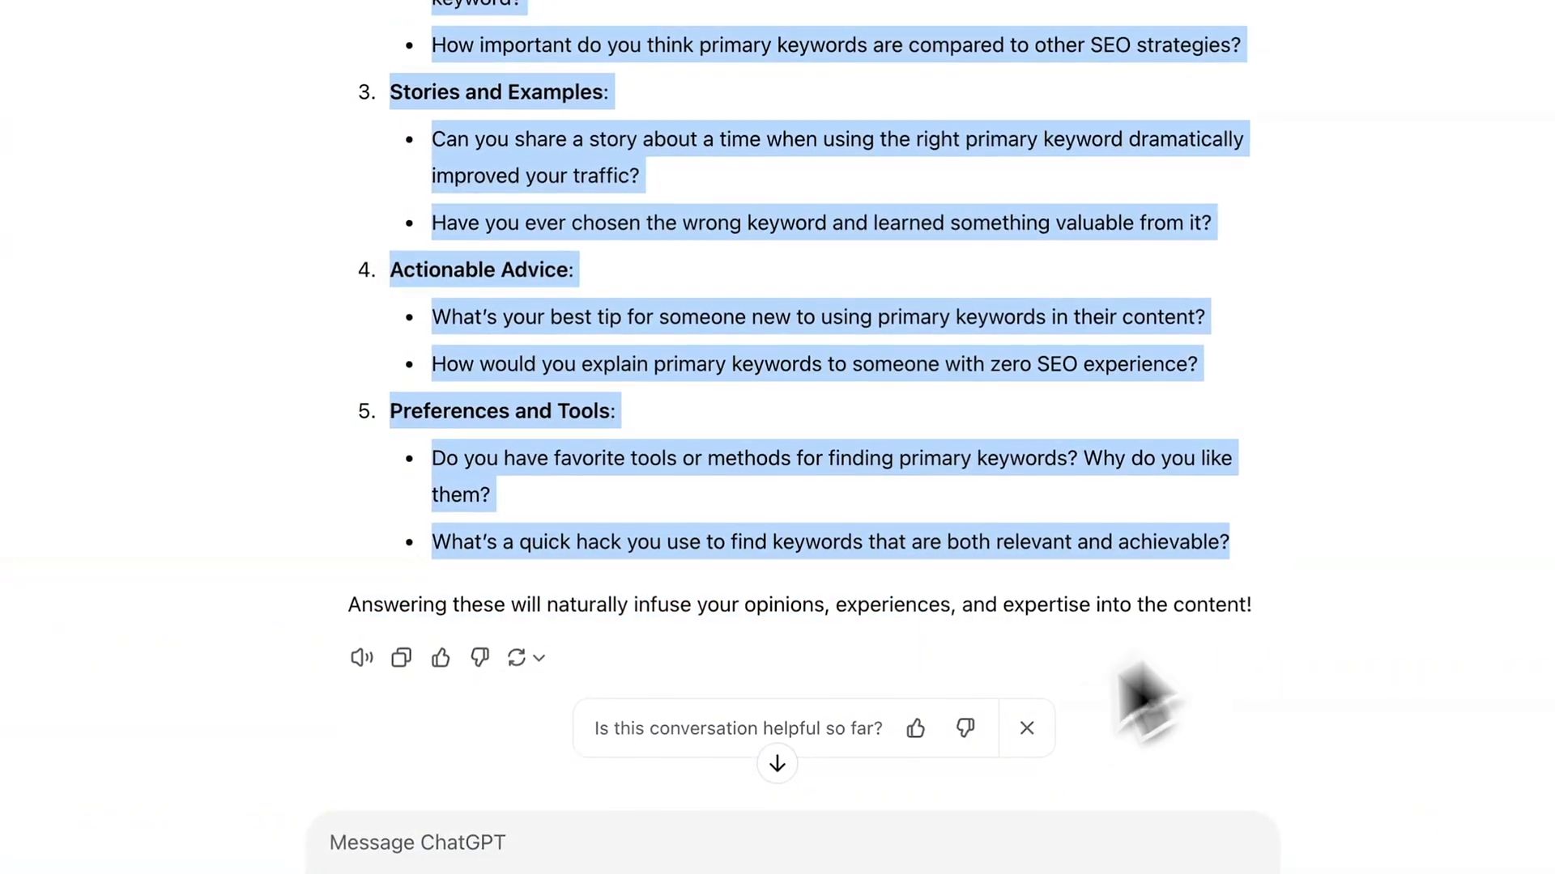
click(881, 835)
key(super+v)
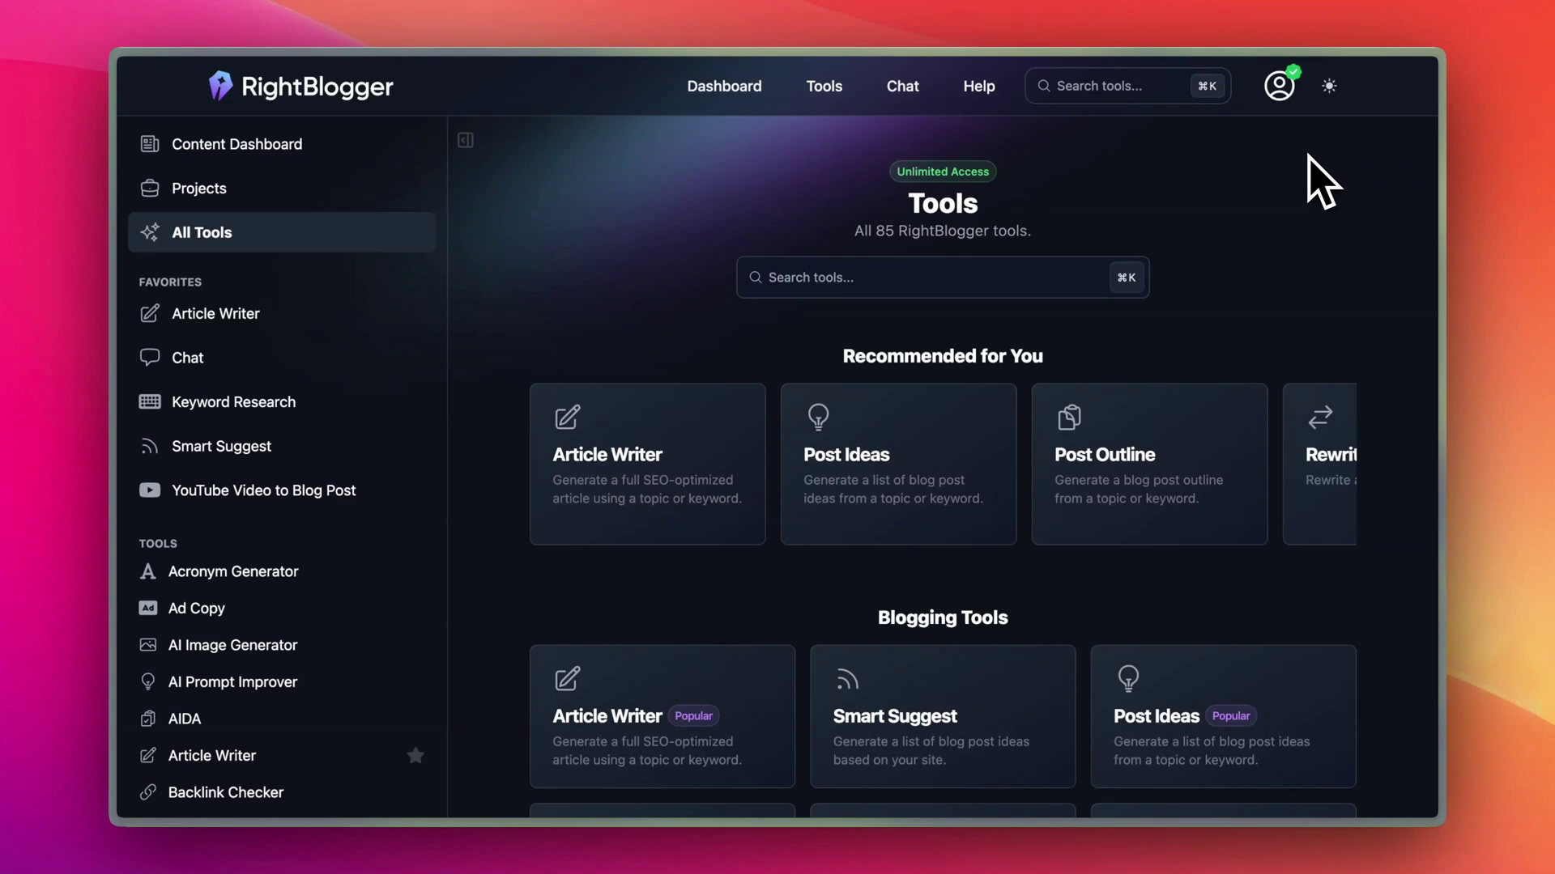
Edit the 'Casual, Heartfelt, Optimistic, Approachable' MyTone and highlight its Improve Readability and Humanize option.
click(1279, 86)
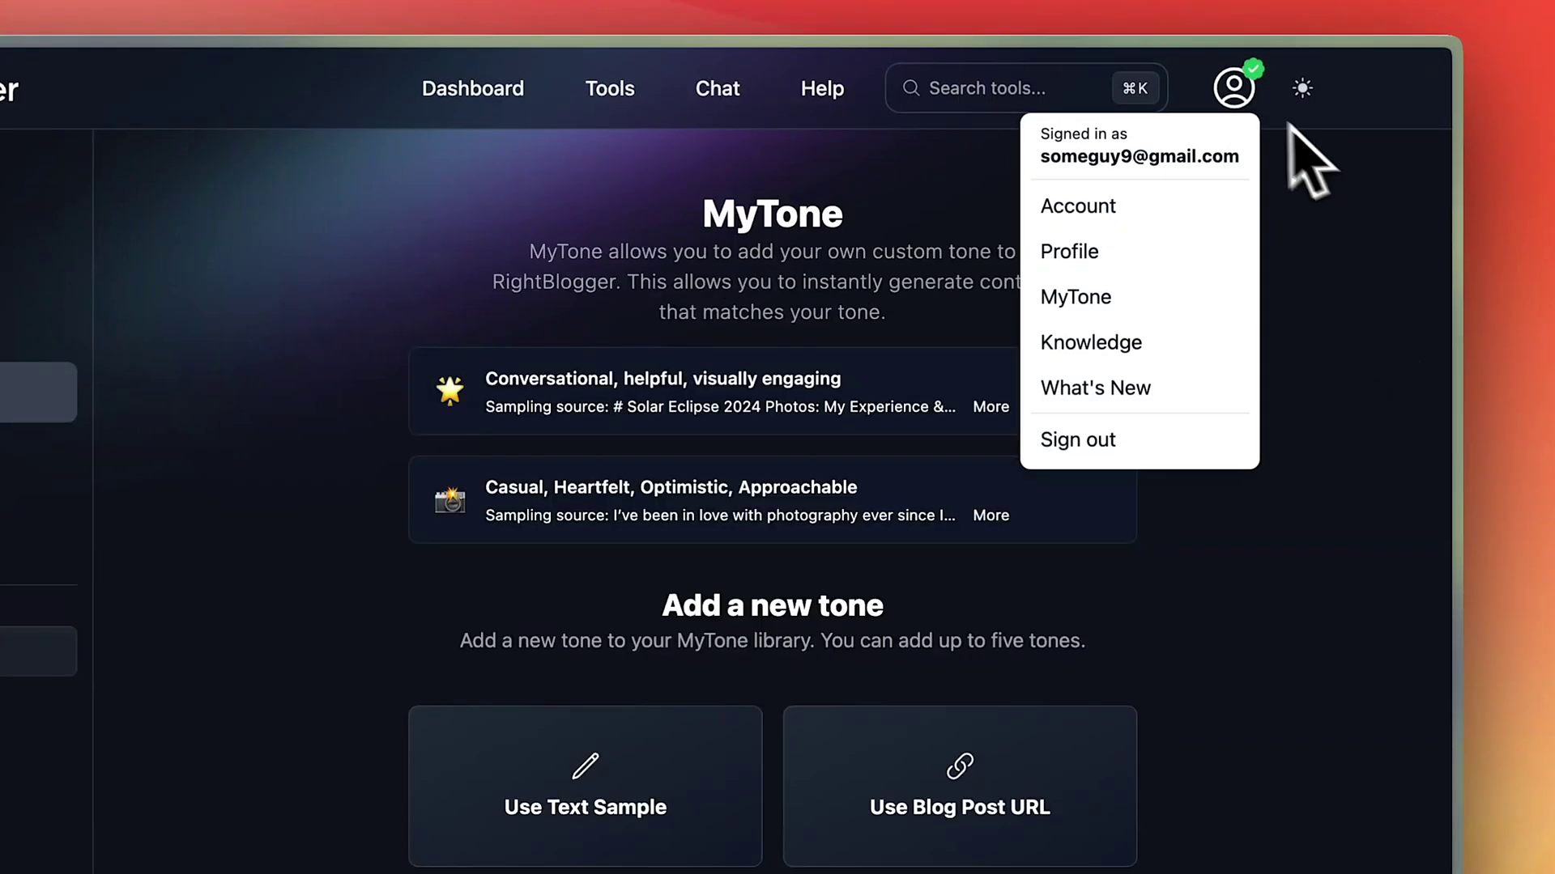
click(1207, 300)
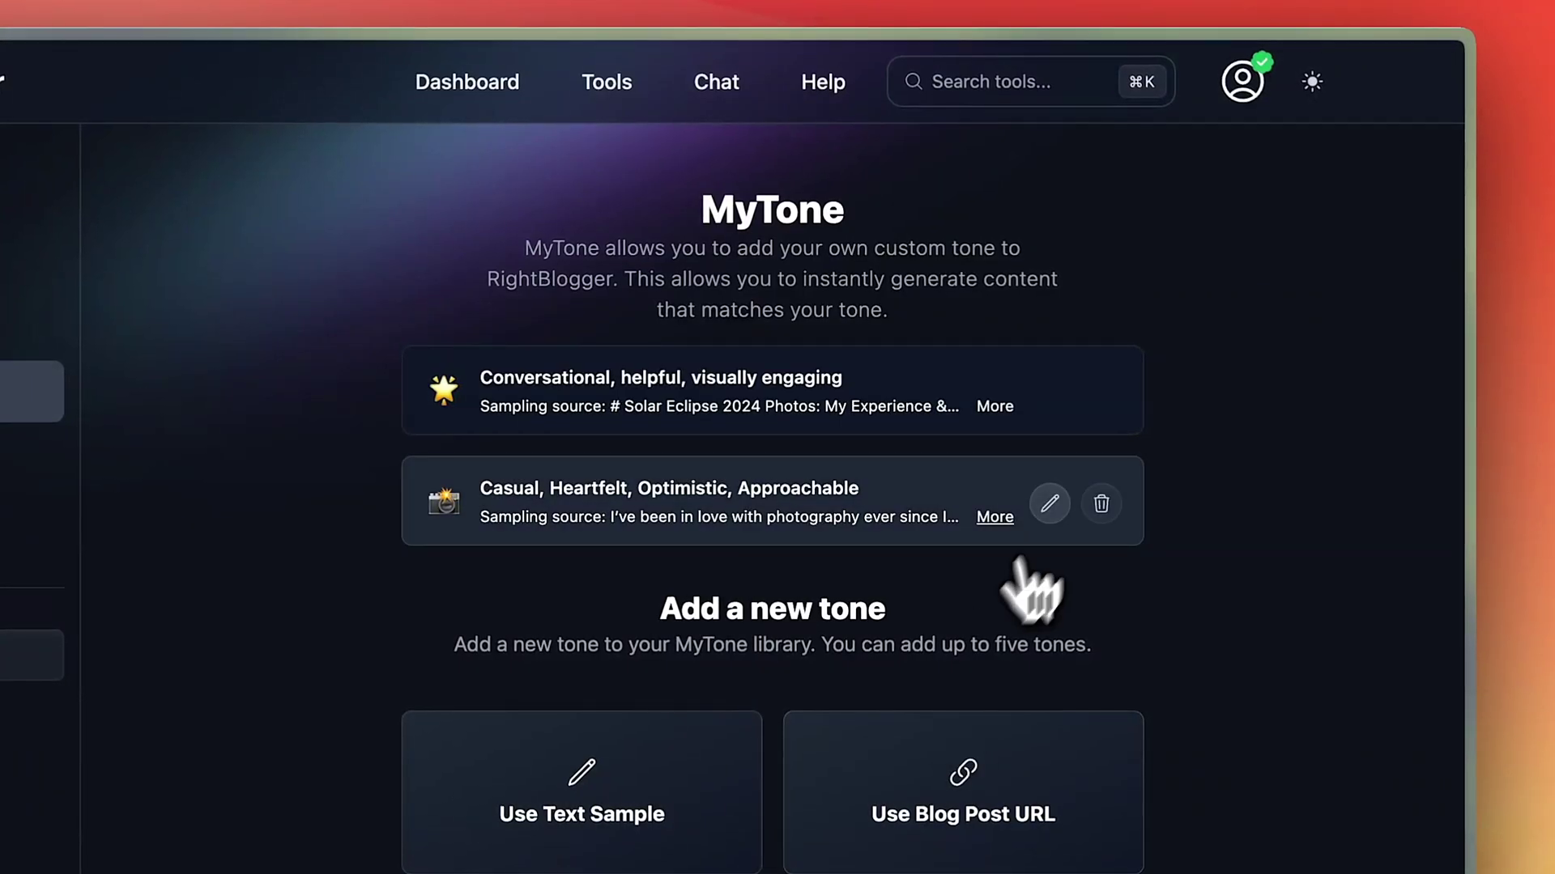
click(1048, 508)
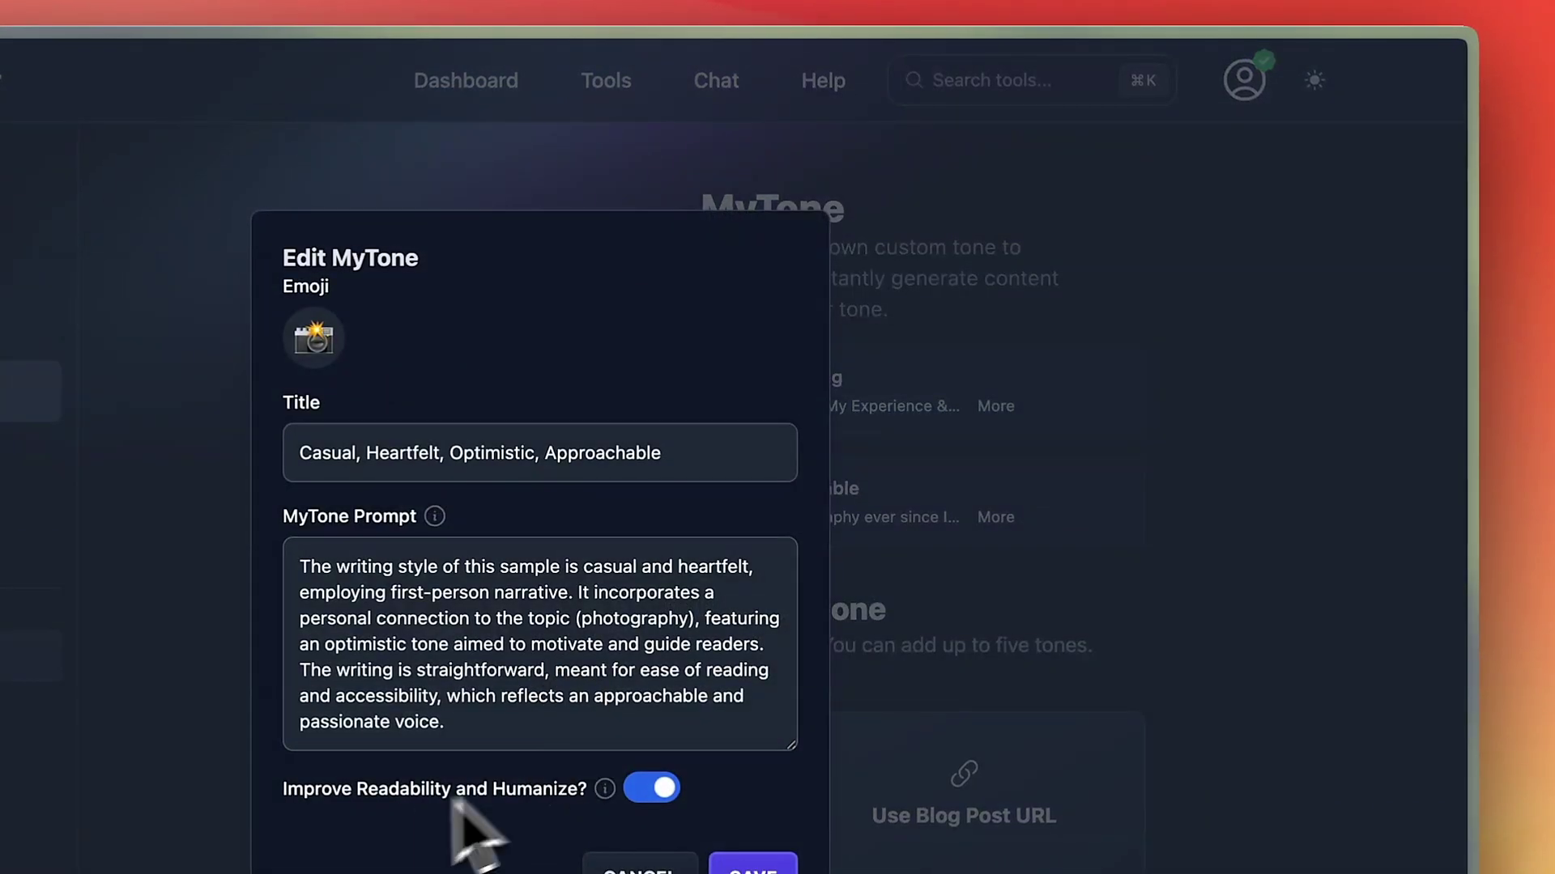
drag(542, 797, 593, 798)
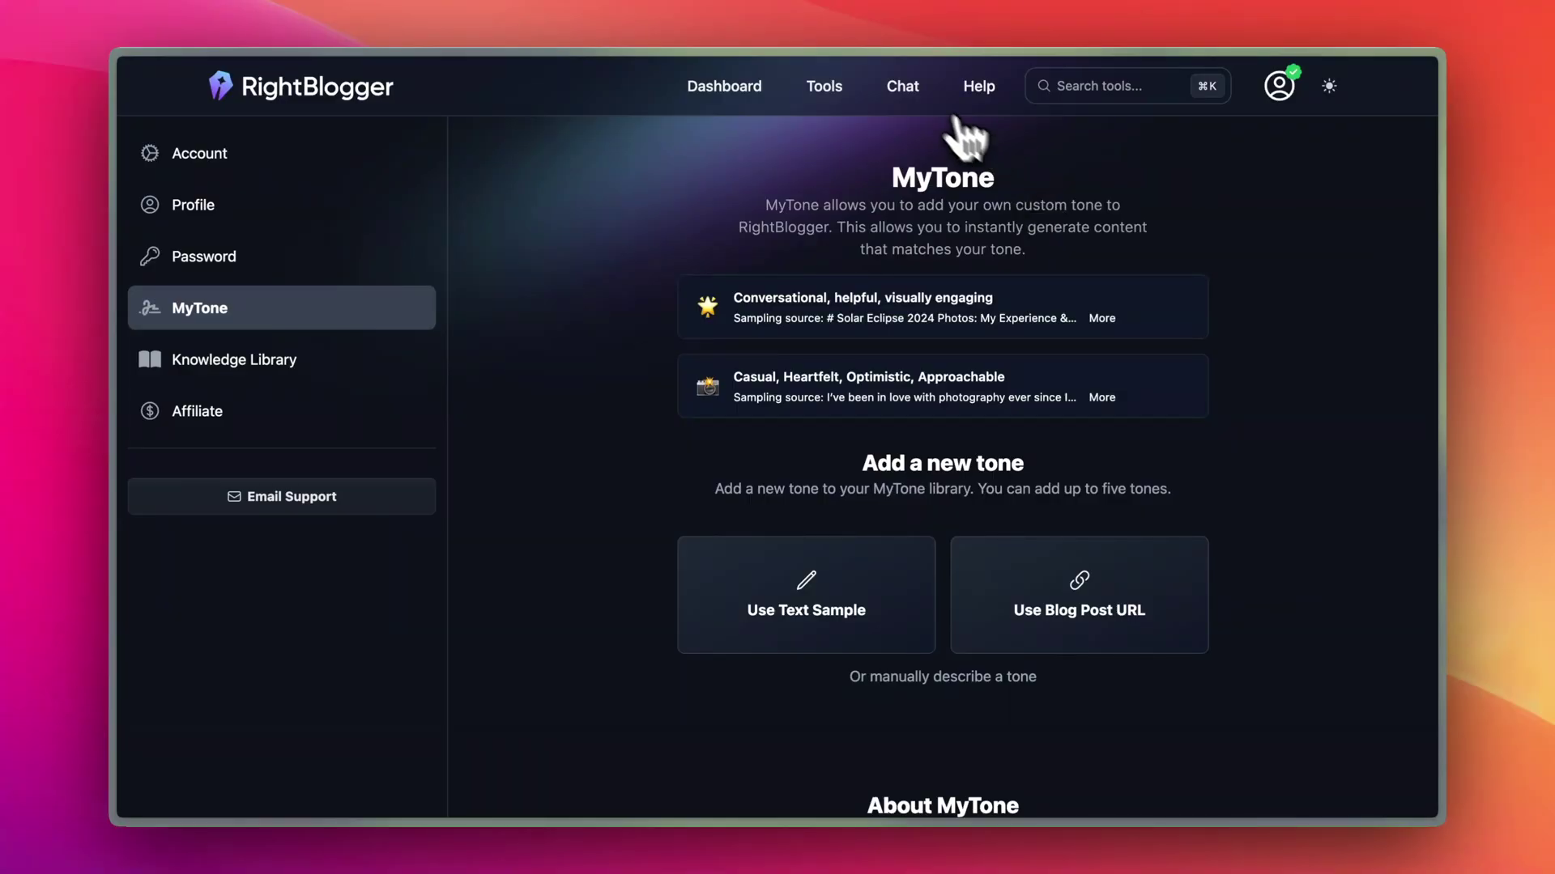
Go from RightBlogger's Chat page to the AI Article Writer tool.
click(903, 86)
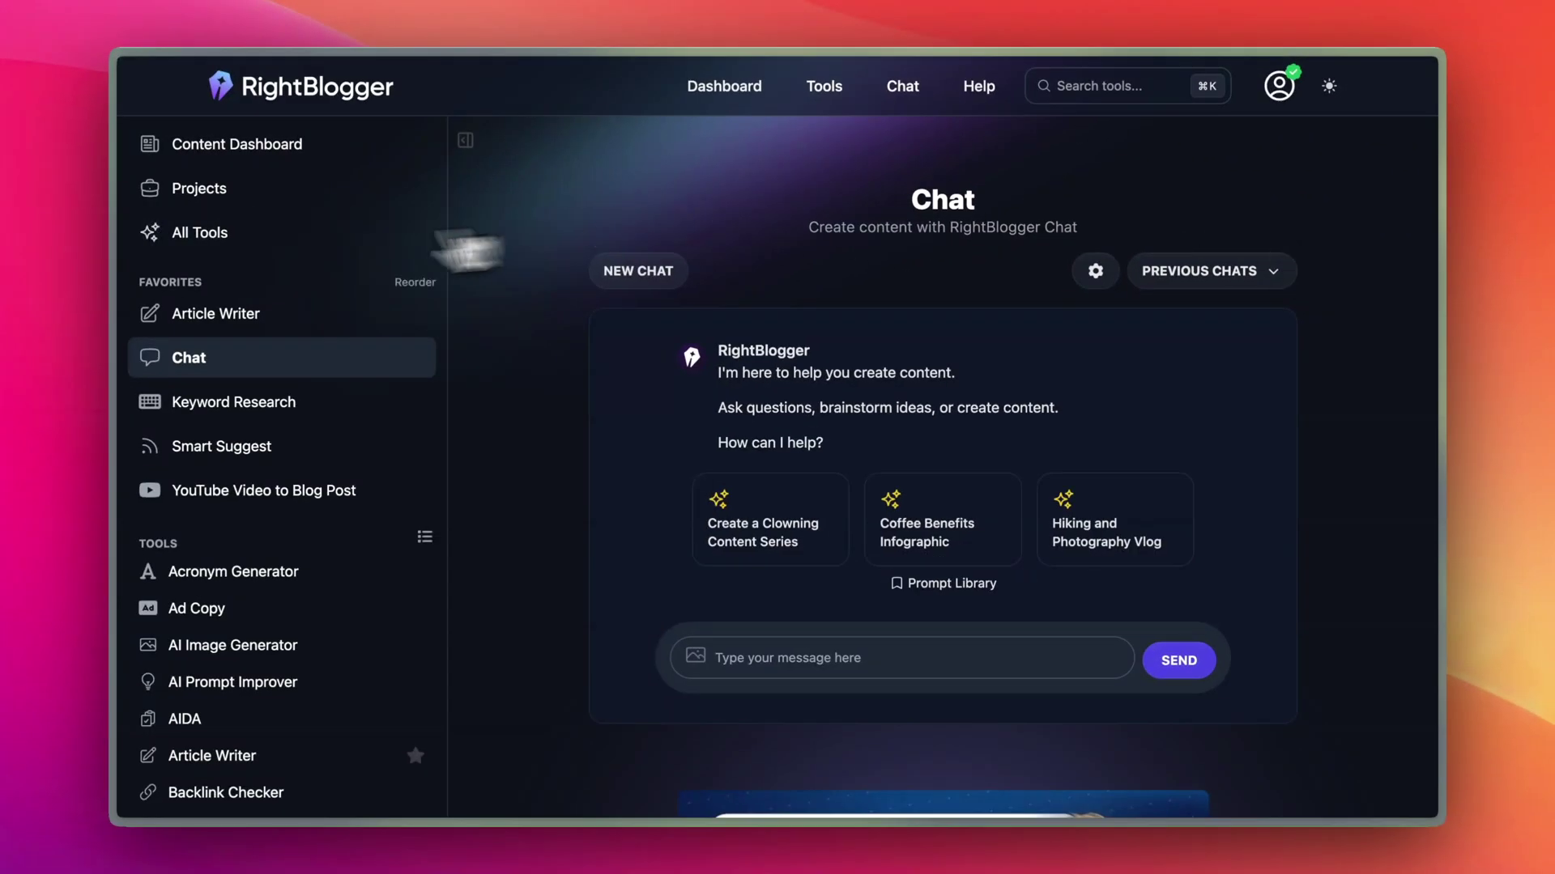
click(416, 312)
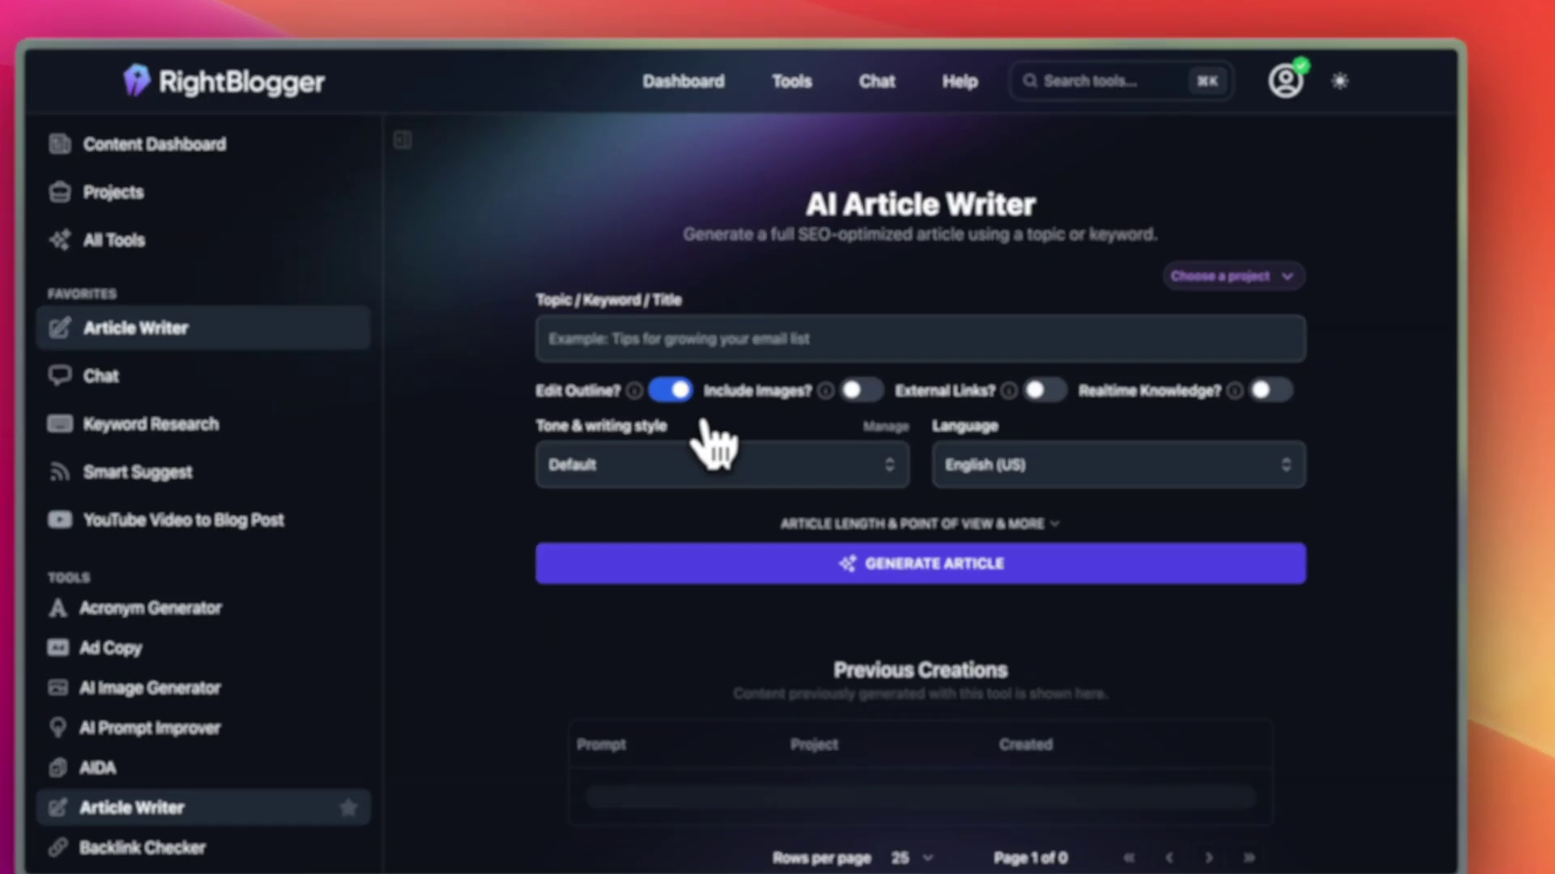